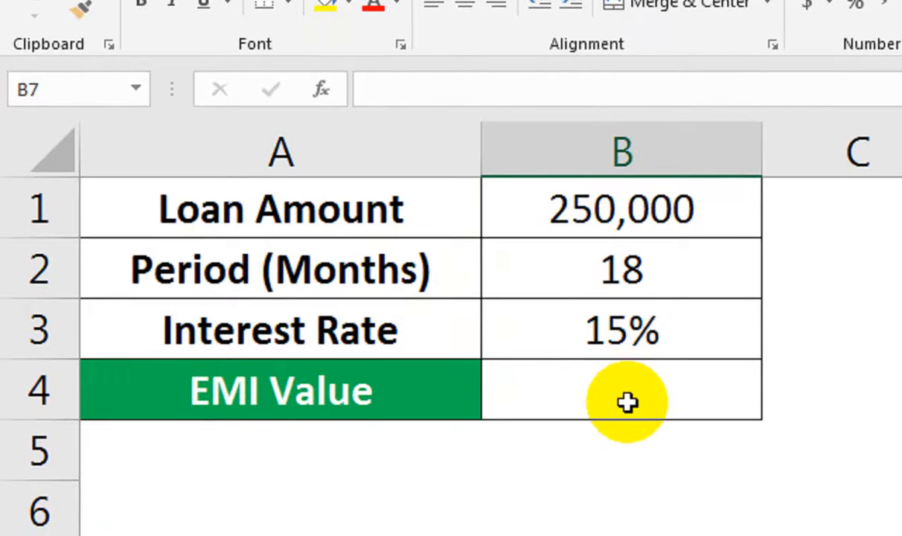
Calculate the EMI Value in cell B4 with the formula =PMT(B3/12,B2,B1).
{"action": "left_click", "coordinate": [627, 401]}
{"action": "type", "text": "=pmt"}
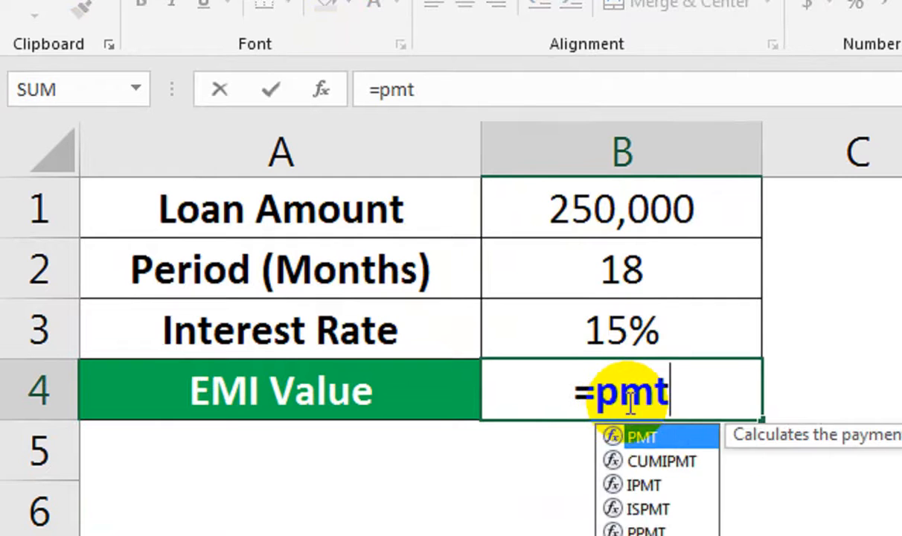
{"action": "key", "text": "Tab"}
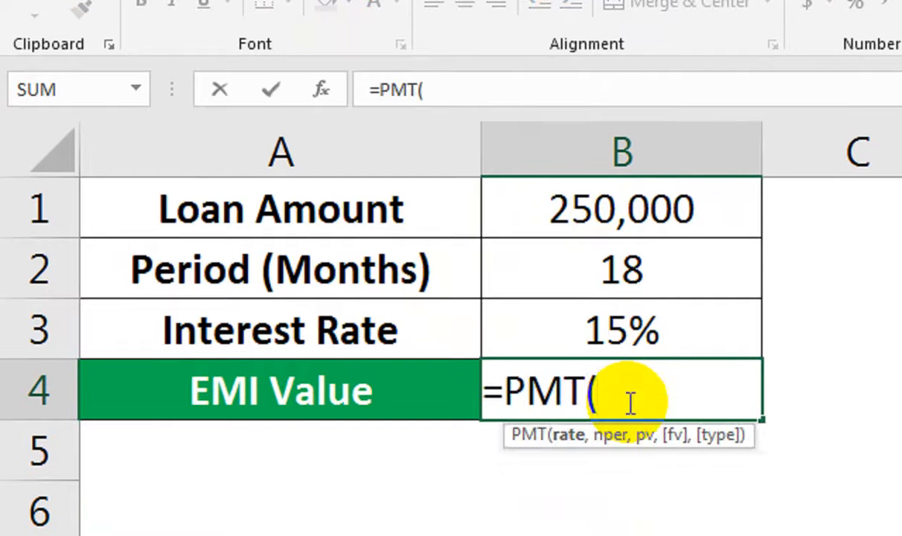
{"action": "left_click", "coordinate": [658, 316]}
{"action": "type", "text": "/"}
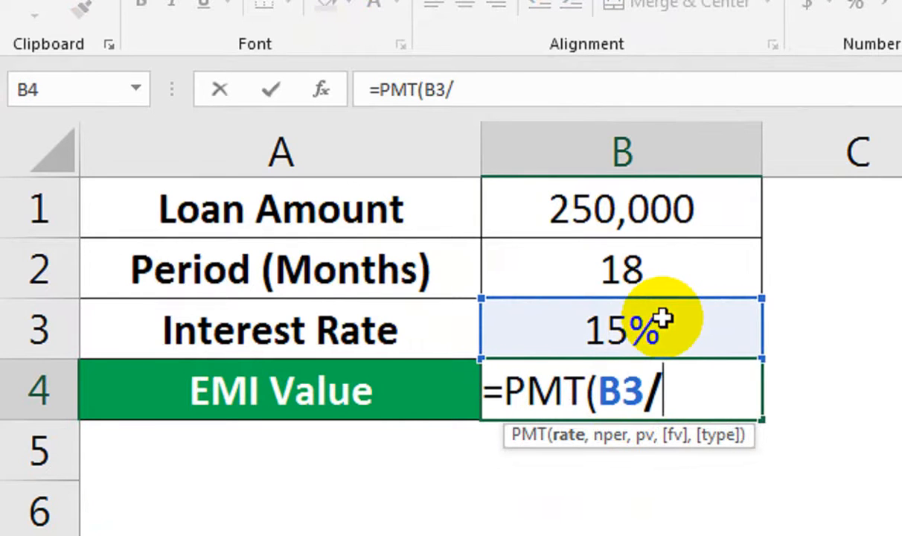
{"action": "type", "text": "12,"}
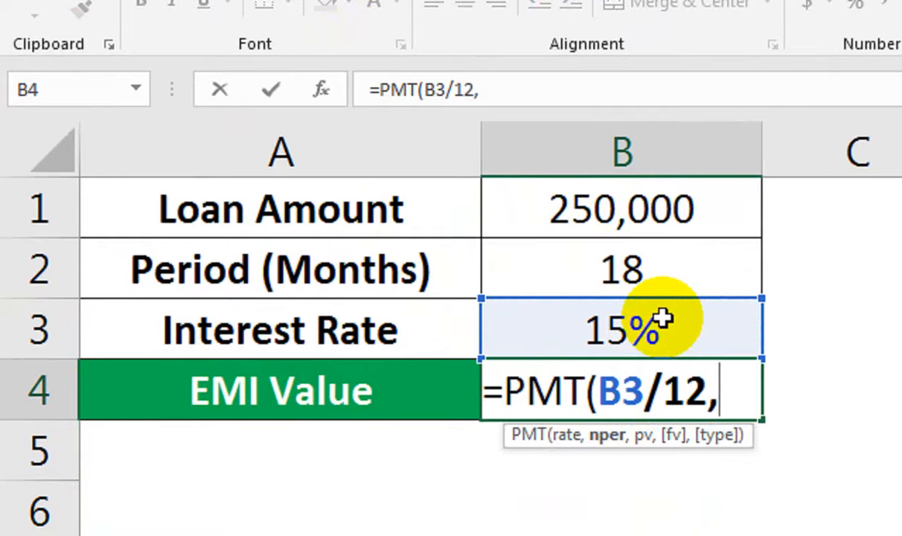
{"action": "key", "text": "Up"}
{"action": "key", "text": "Up"}
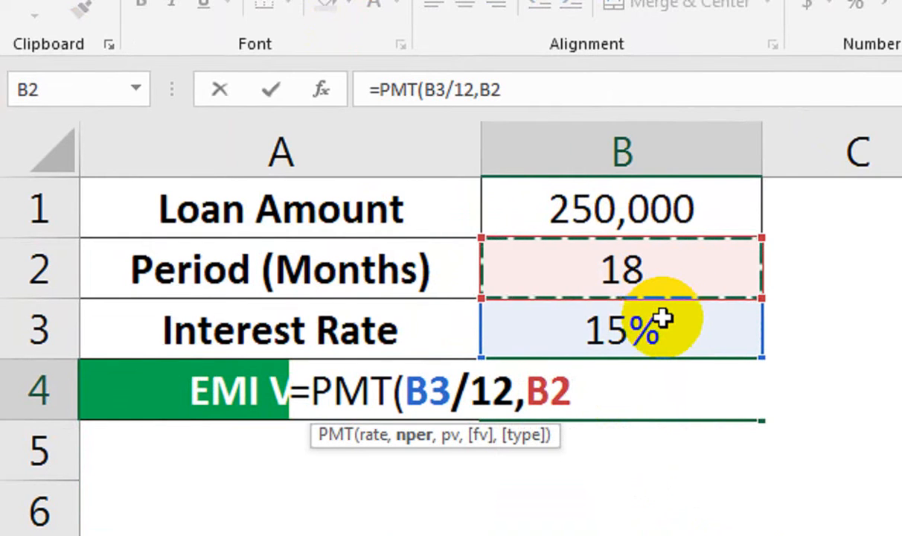
{"action": "type", "text": ","}
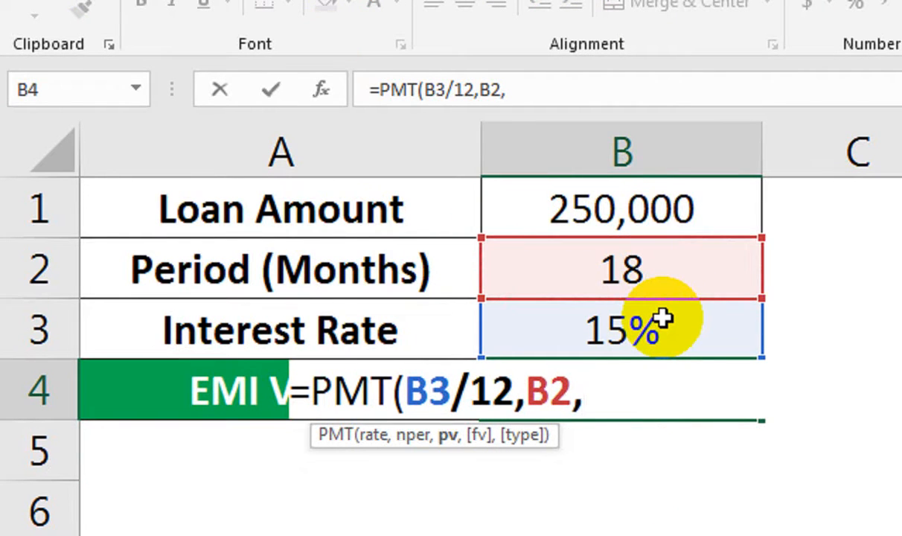
{"action": "key", "text": "Up"}
{"action": "key", "text": "Up"}
{"action": "key", "text": "Up"}
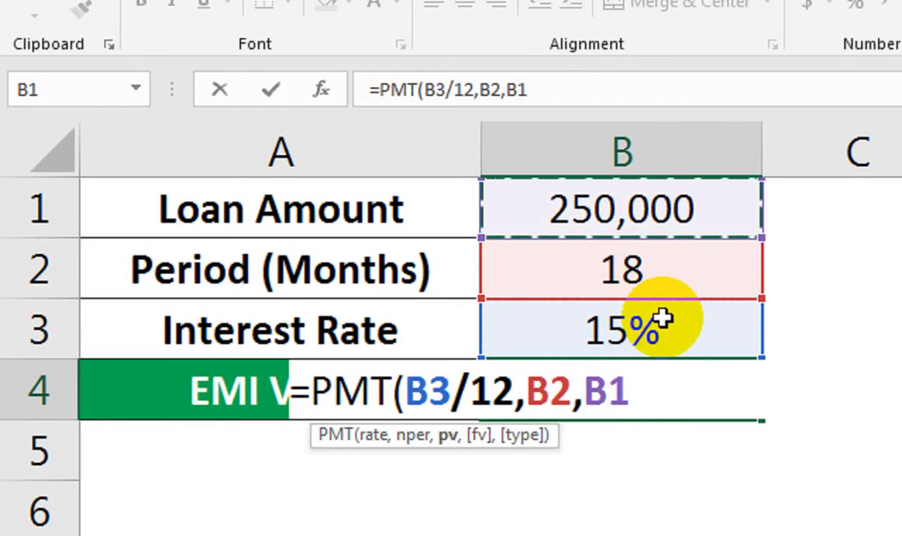
{"action": "type", "text": ")"}
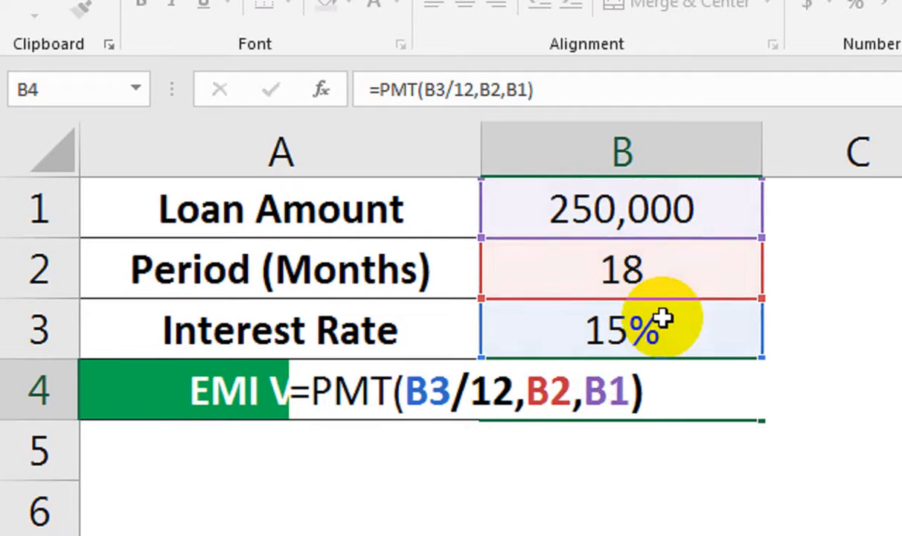
{"action": "key", "text": "Return"}
Negate the loan amount argument in the EMI Value formula so it reads =PMT(B3/12,B2,-B1).
{"action": "left_click", "coordinate": [693, 389]}
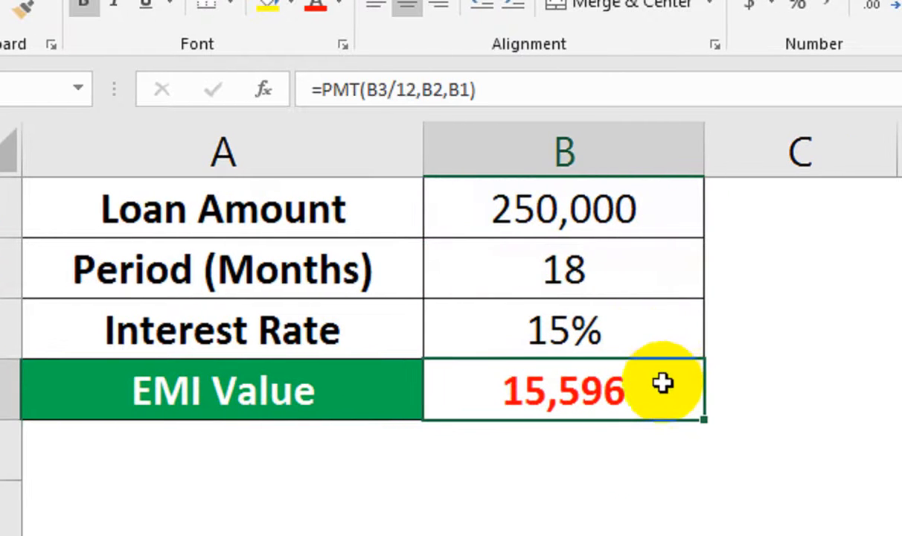
{"action": "double_click", "coordinate": [575, 393]}
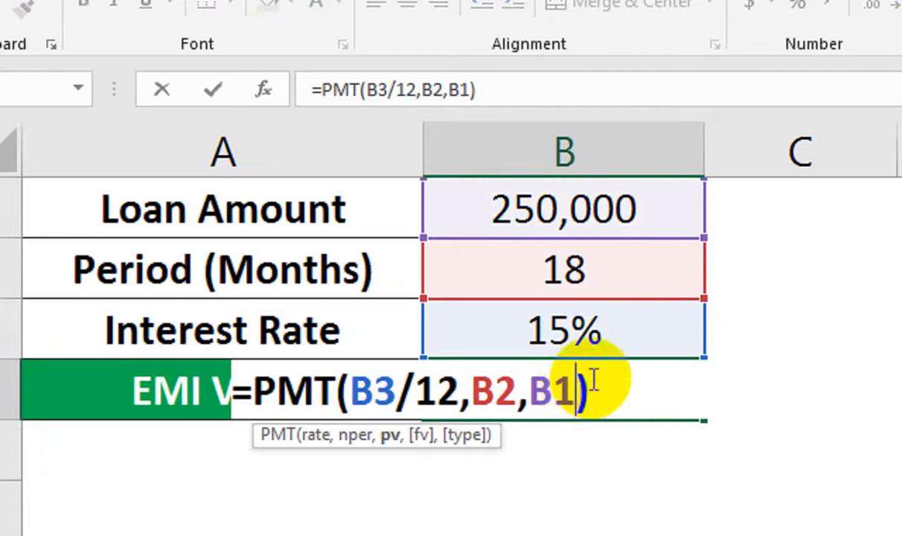
{"action": "left_click", "coordinate": [530, 394]}
{"action": "type", "text": "-"}
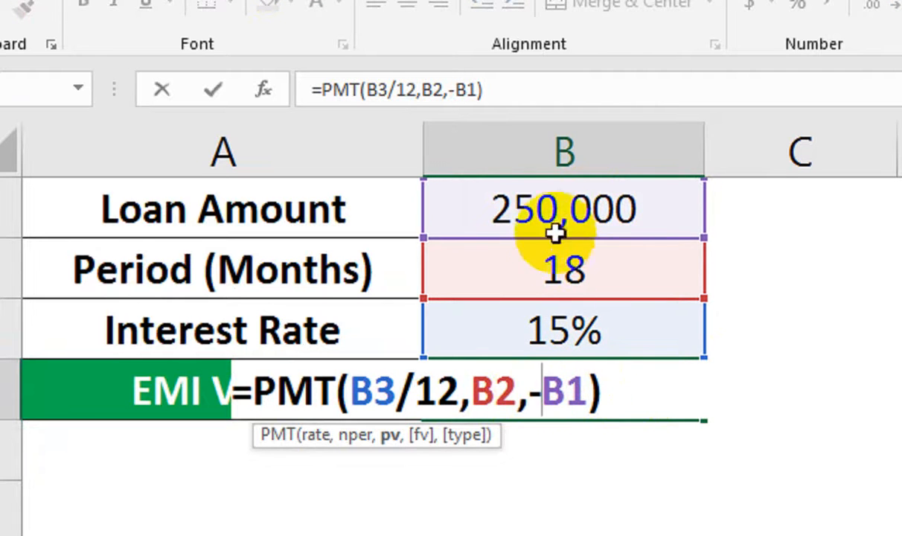
{"action": "key", "text": "ctrl+Return"}
{"action": "key", "text": "Return"}
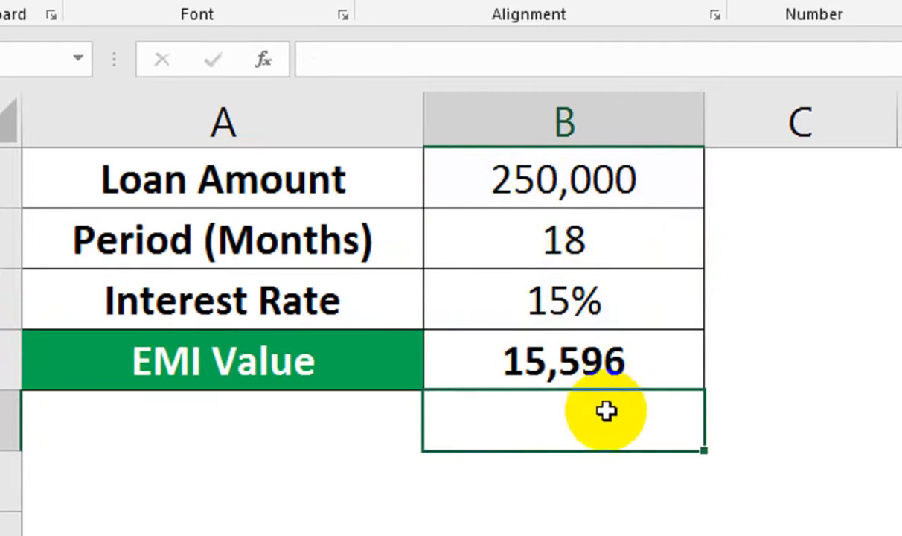
{"action": "left_click", "coordinate": [606, 395]}
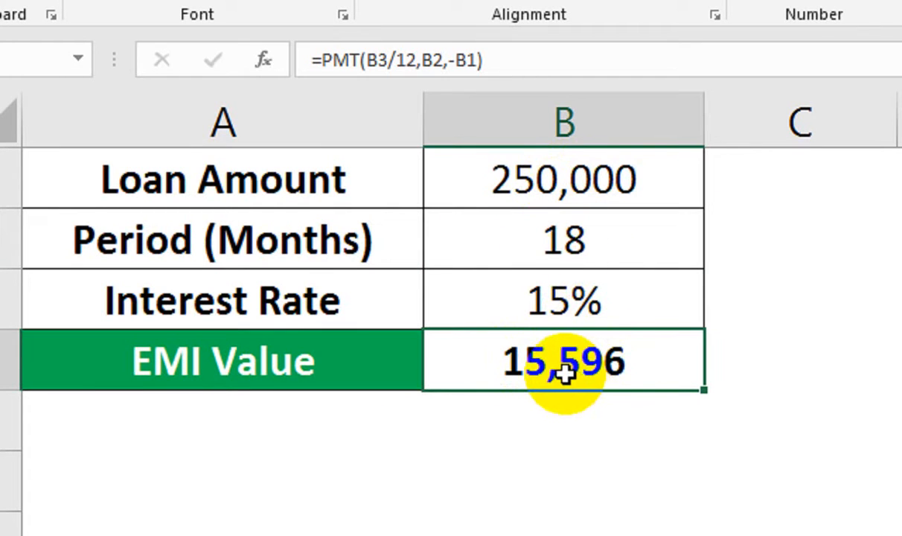
Set the Loan Amount in B1 to 500,000.
{"action": "left_click", "coordinate": [589, 186]}
{"action": "type", "text": "500,00"}
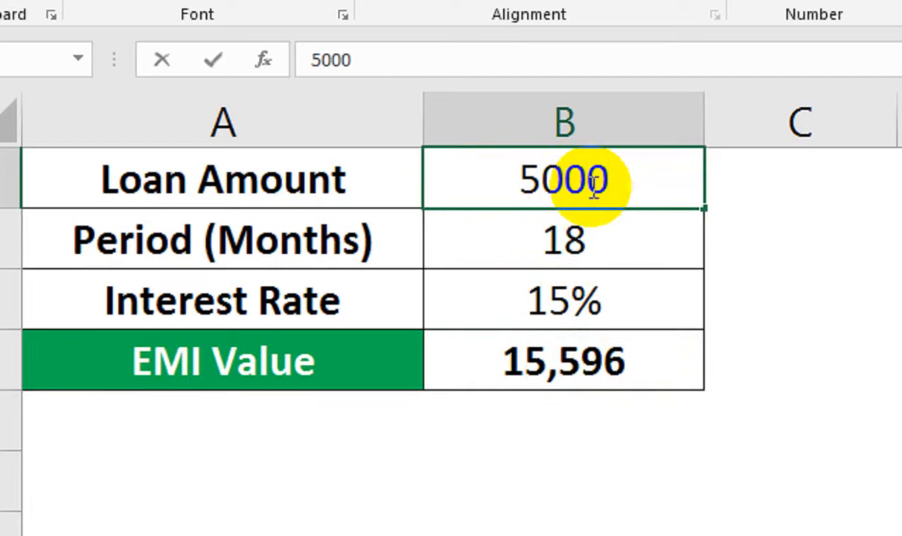
{"action": "type", "text": "00"}
{"action": "key", "text": "Return"}
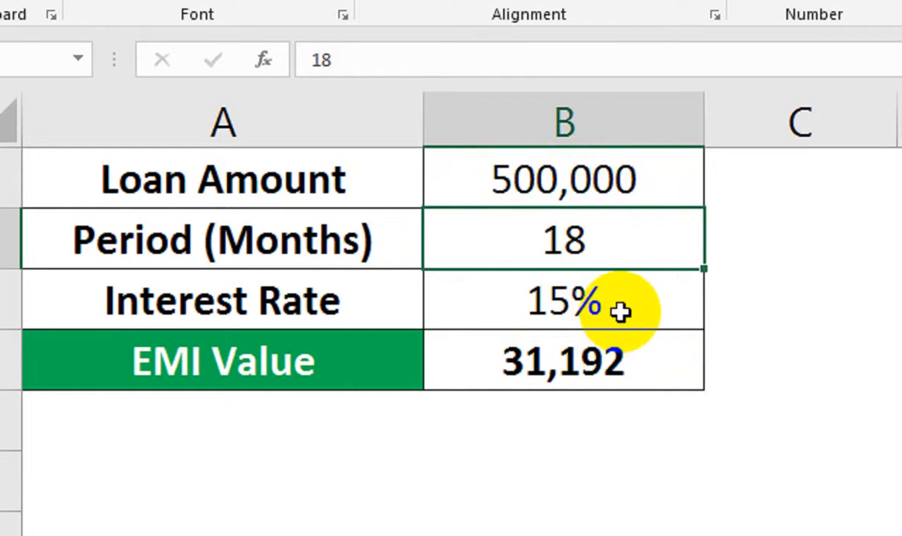
Set the loan Period in B2 to 24 months.
{"action": "double_click", "coordinate": [625, 251]}
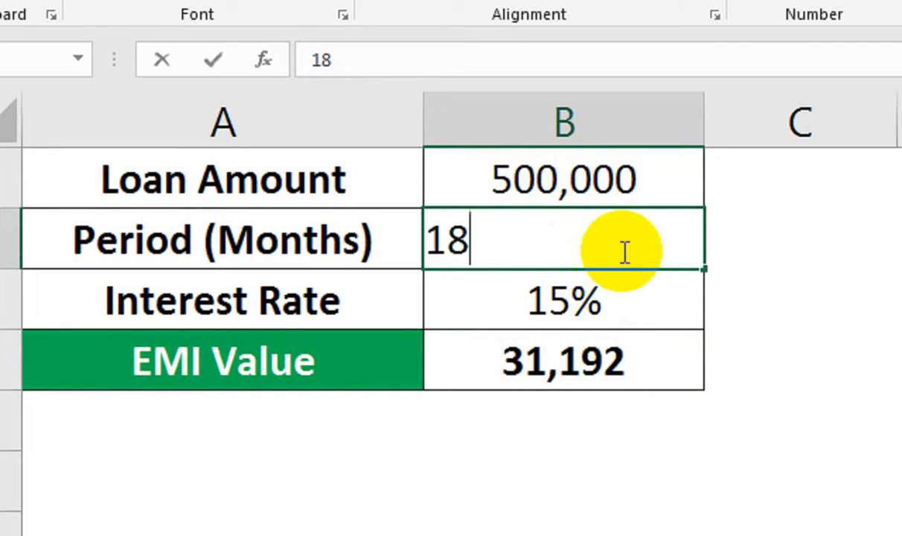
{"action": "key", "text": "BackSpace"}
{"action": "key", "text": "BackSpace"}
{"action": "type", "text": "24"}
{"action": "key", "text": "Return"}
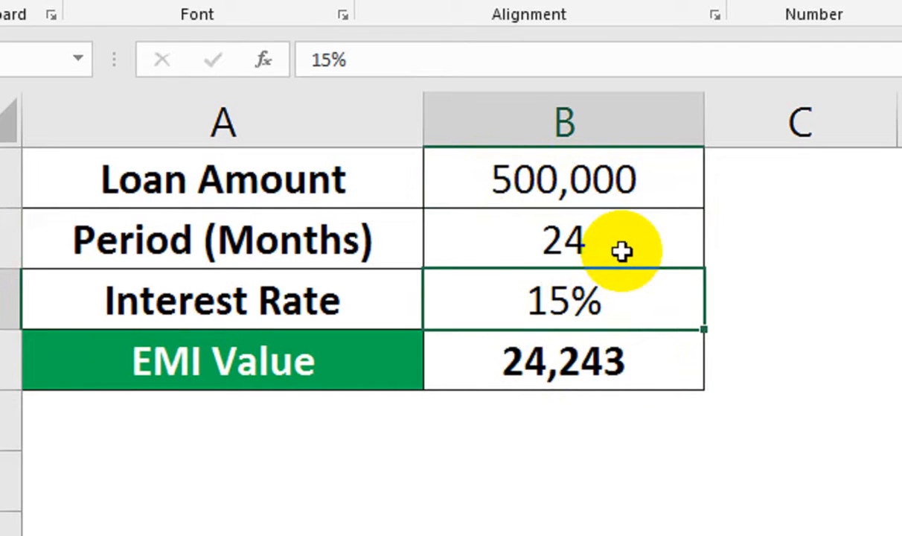
Set the loan Period in B2 to 20 months.
{"action": "key", "text": "Up"}
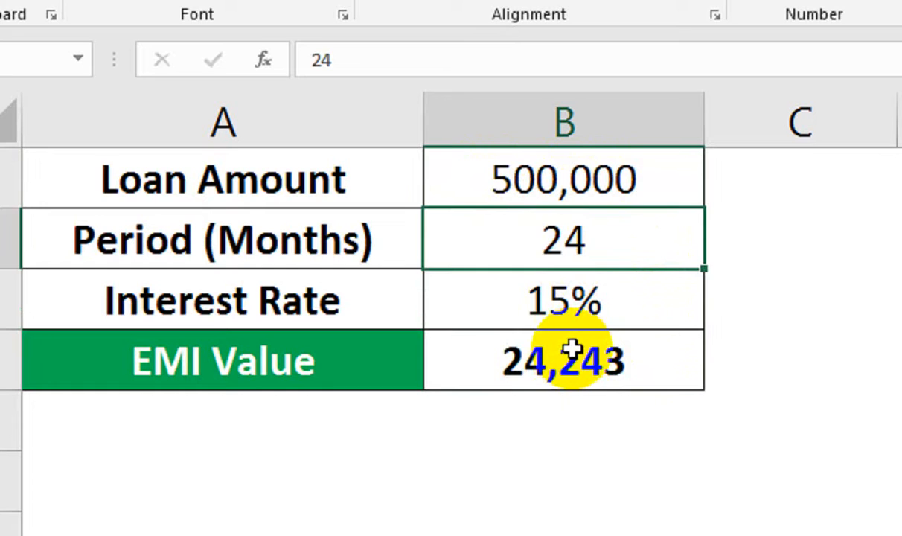
{"action": "type", "text": "20"}
{"action": "key", "text": "Return"}
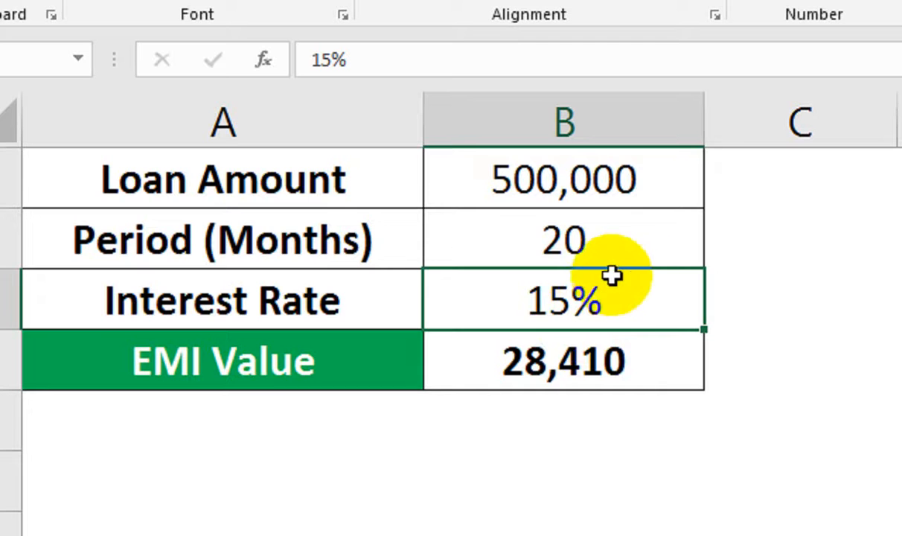
Set the Loan Amount in B1 to 250,000.
{"action": "left_click", "coordinate": [573, 181]}
{"action": "type", "text": "25"}
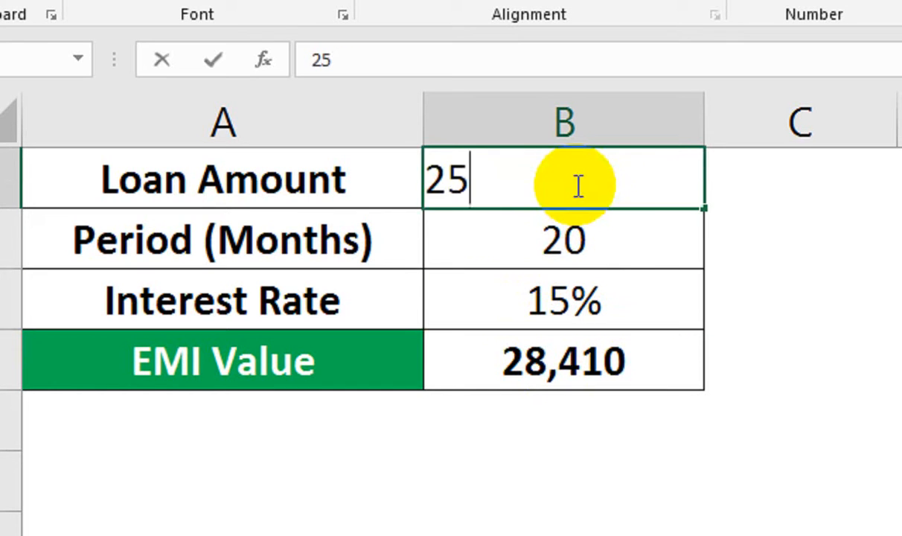
{"action": "type", "text": "0,000"}
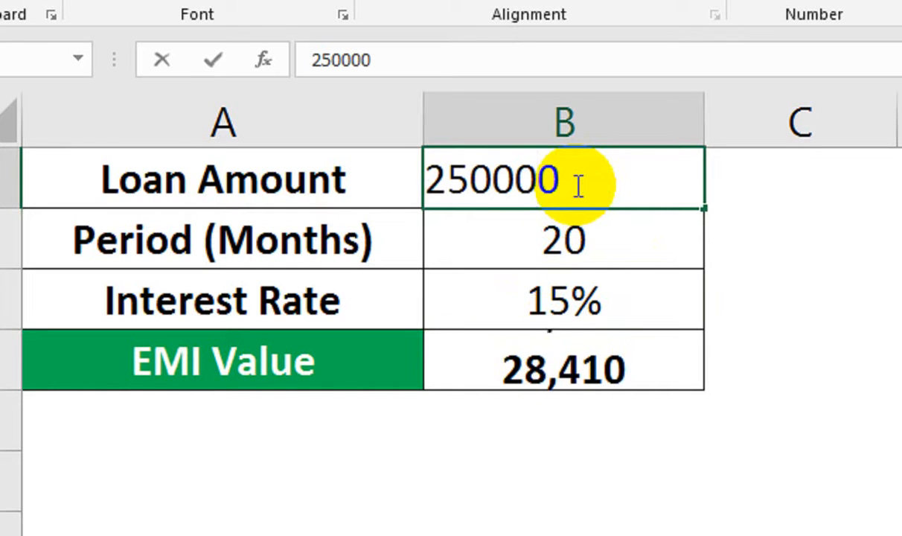
{"action": "key", "text": "Return"}
{"action": "left_click", "coordinate": [574, 300]}
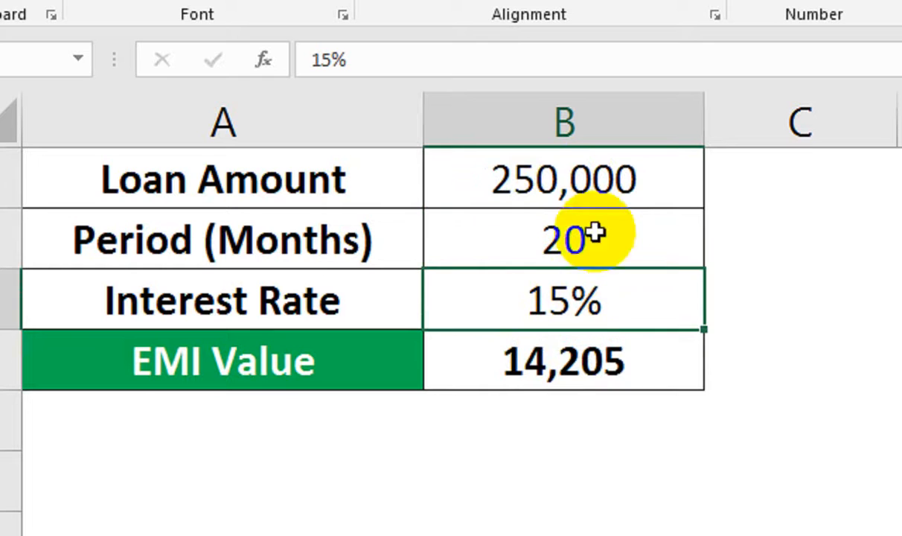
Set the loan Period in B2 to 18 months.
{"action": "left_click", "coordinate": [628, 201]}
{"action": "left_click", "coordinate": [630, 235]}
{"action": "type", "text": "18"}
{"action": "key", "text": "Return"}
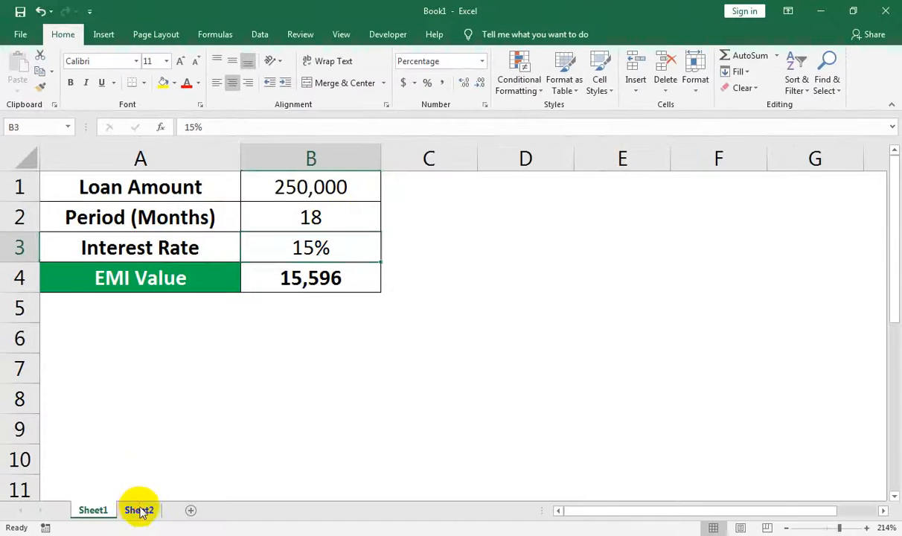
Switch to Sheet2 and look over its interest rate, loan term, loan amount and payment rows.
{"action": "left_click", "coordinate": [137, 508]}
{"action": "left_click", "coordinate": [221, 294]}
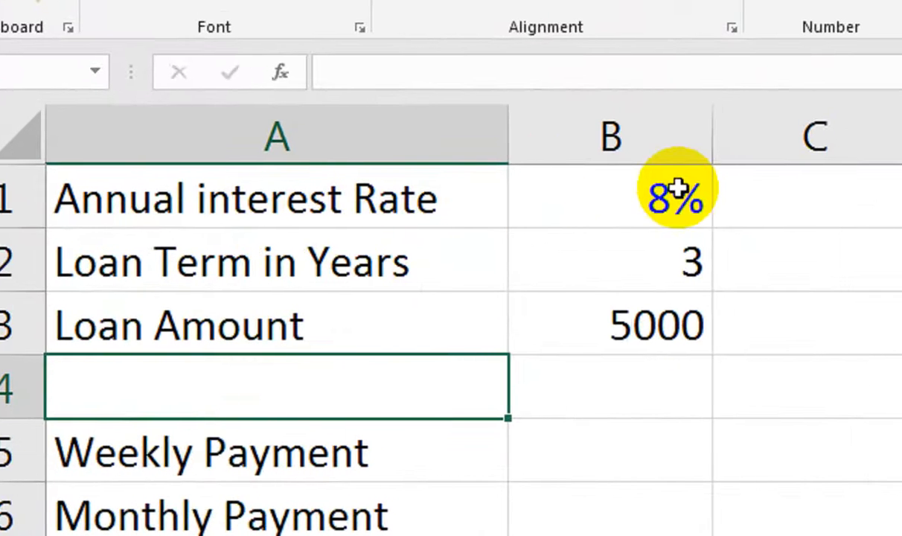
{"action": "left_click", "coordinate": [448, 254]}
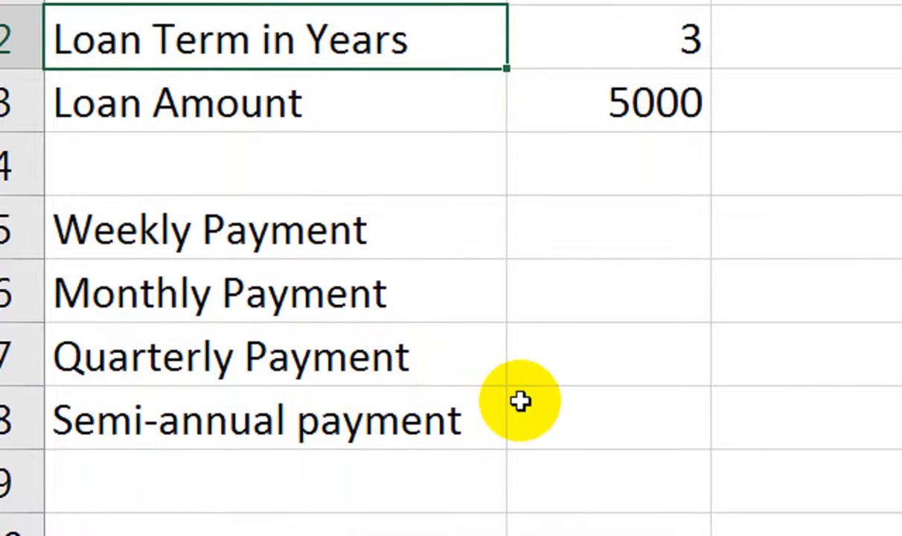
Calculate the Weekly Payment in B5 with the formula =PMT(B1/52,B2*52,B3).
{"action": "left_click", "coordinate": [602, 209]}
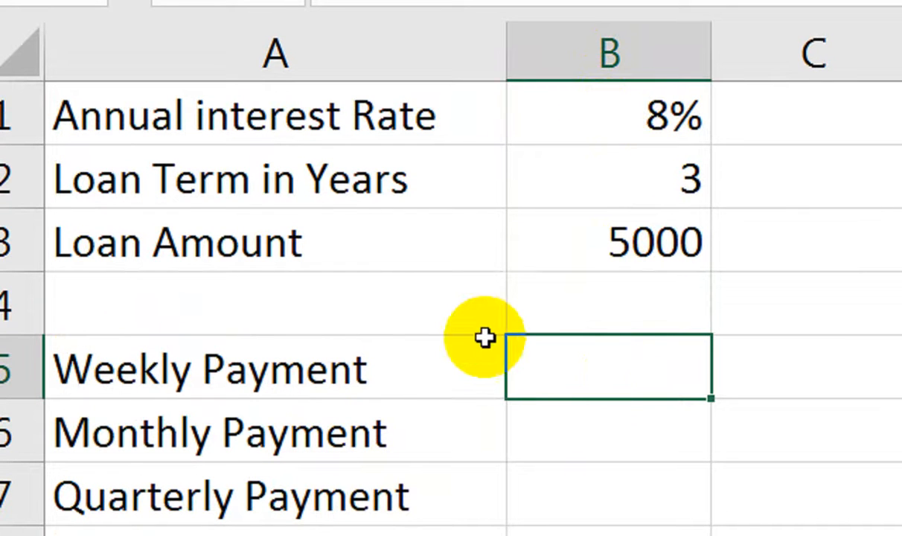
{"action": "type", "text": "=pmt"}
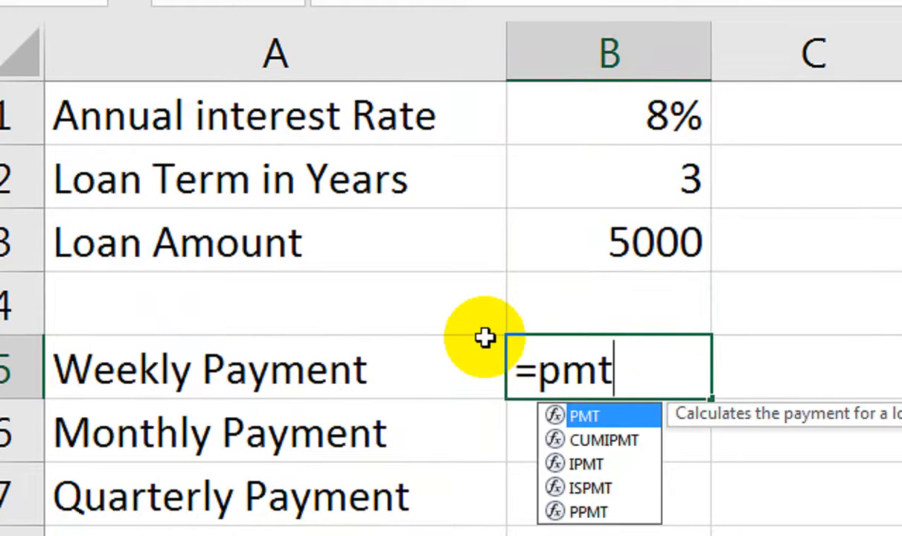
{"action": "key", "text": "Tab"}
{"action": "left_click", "coordinate": [553, 121]}
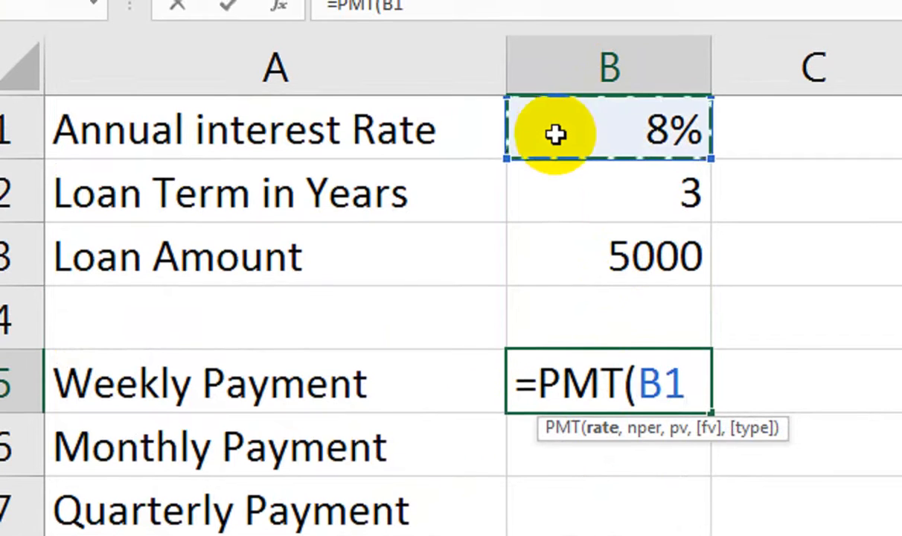
{"action": "type", "text": "/"}
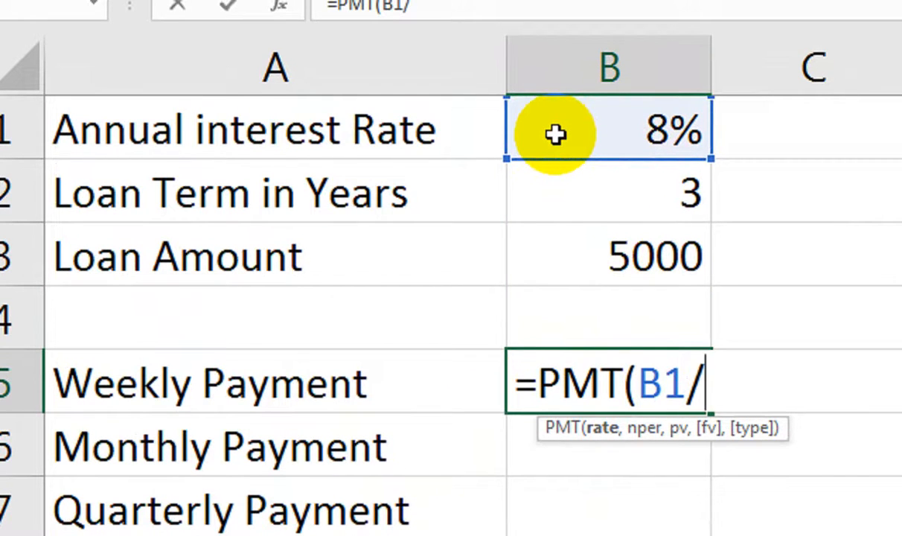
{"action": "type", "text": "52,"}
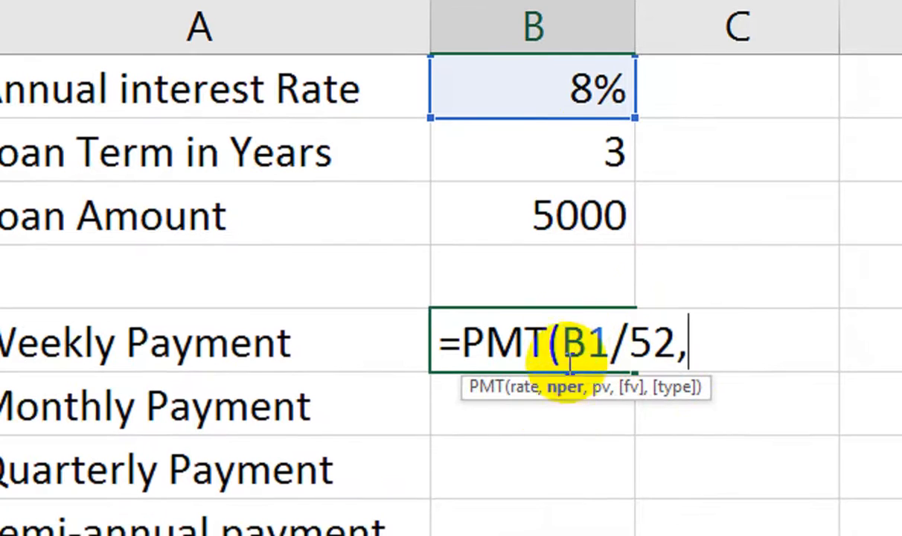
{"action": "left_click", "coordinate": [514, 190]}
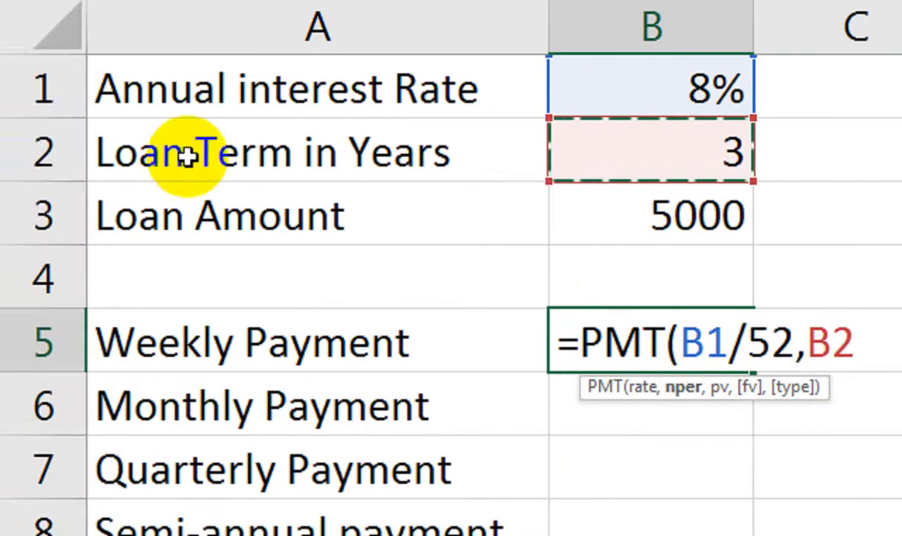
{"action": "type", "text": "*5"}
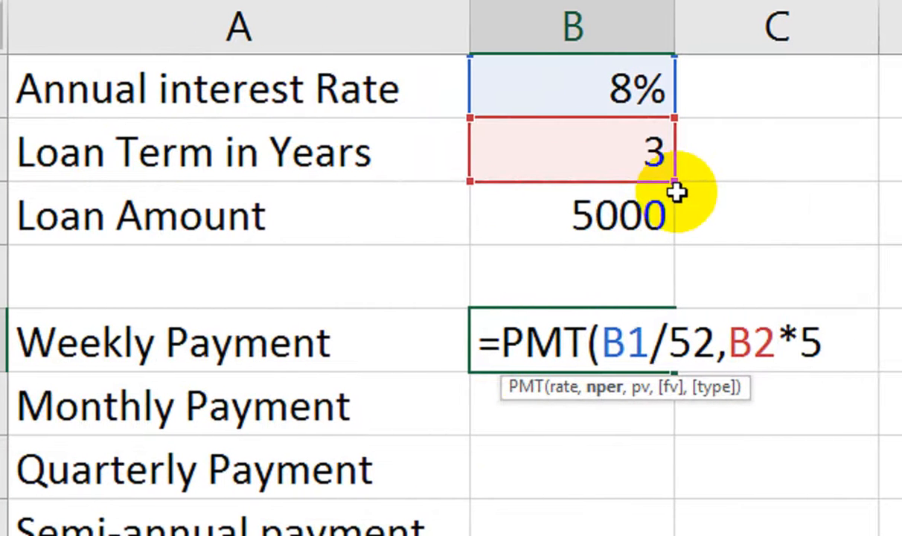
{"action": "type", "text": "2,"}
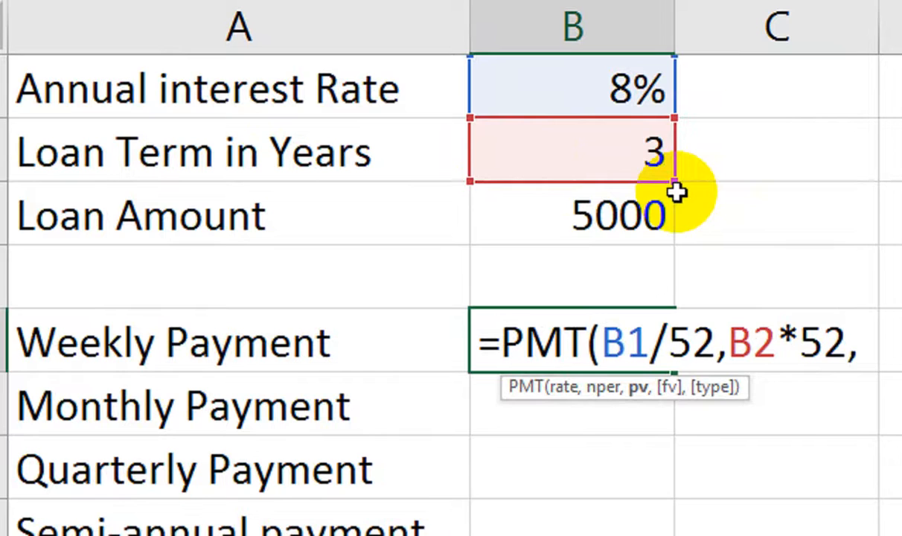
{"action": "left_click", "coordinate": [569, 234]}
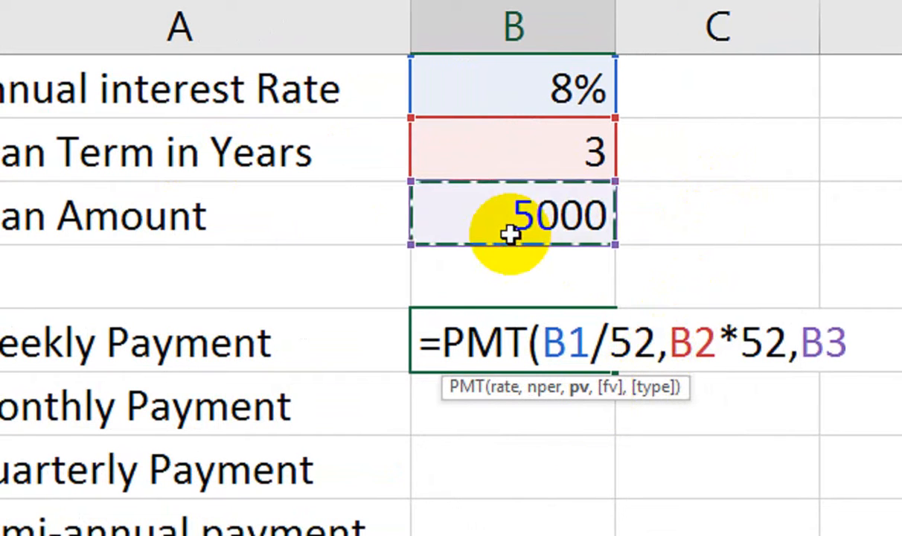
{"action": "type", "text": ")"}
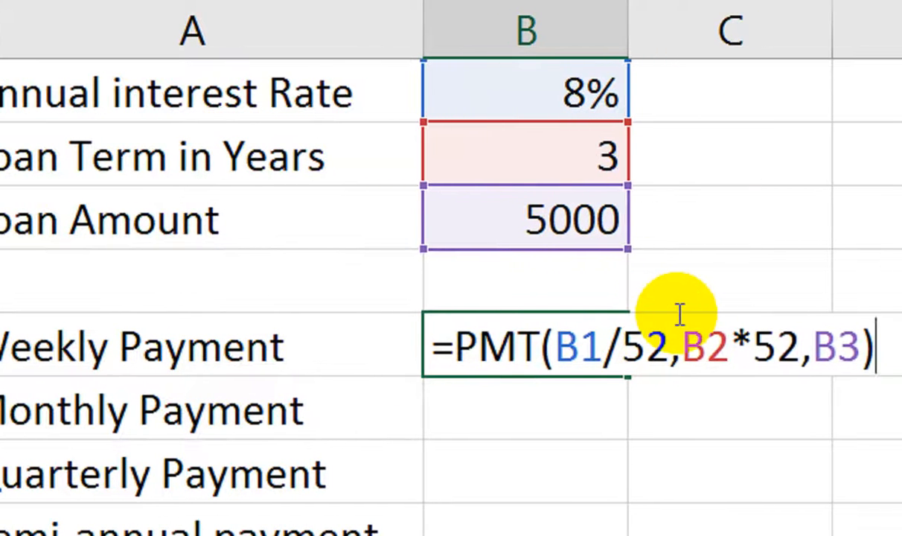
{"action": "key", "text": "Return"}
Edit the Weekly Payment formula in B5 so the loan amount argument is negative, -B3.
{"action": "left_click", "coordinate": [590, 346]}
{"action": "double_click", "coordinate": [592, 343]}
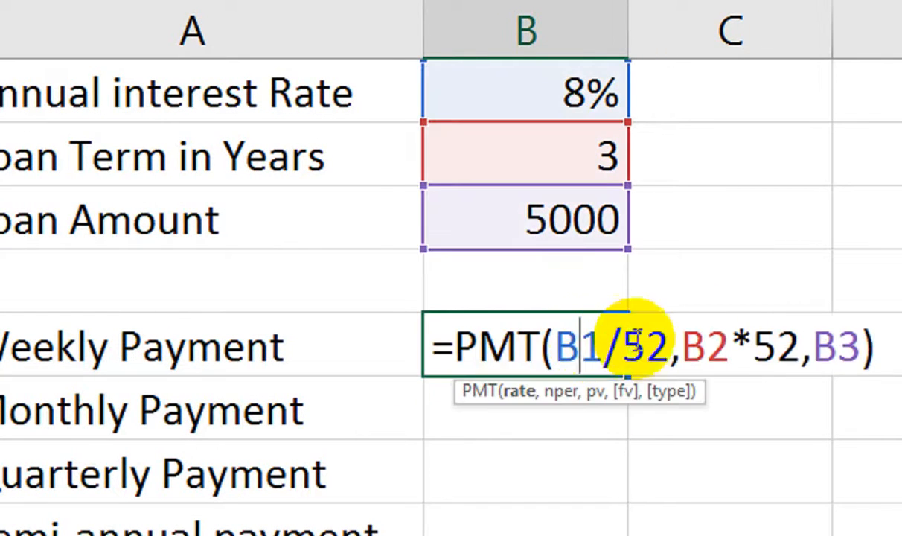
{"action": "left_click", "coordinate": [705, 357]}
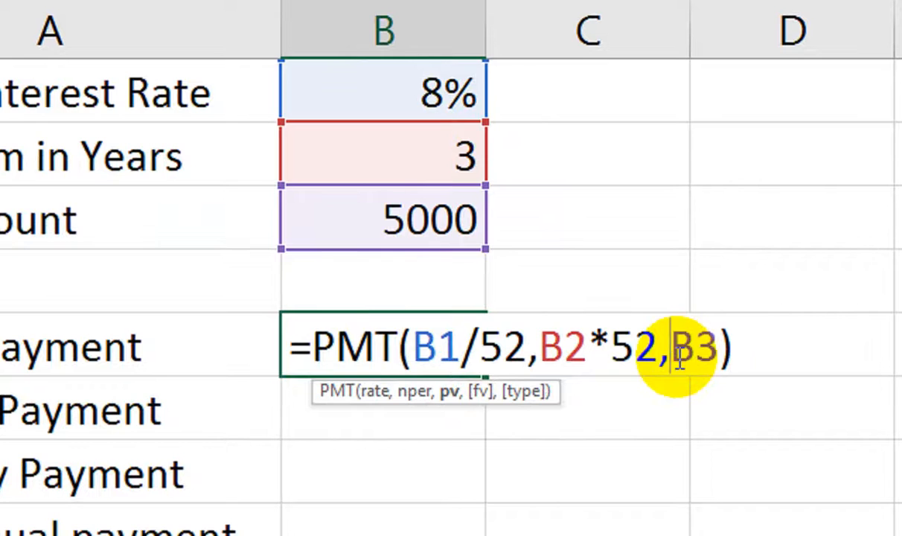
{"action": "type", "text": "-"}
{"action": "key", "text": "Return"}
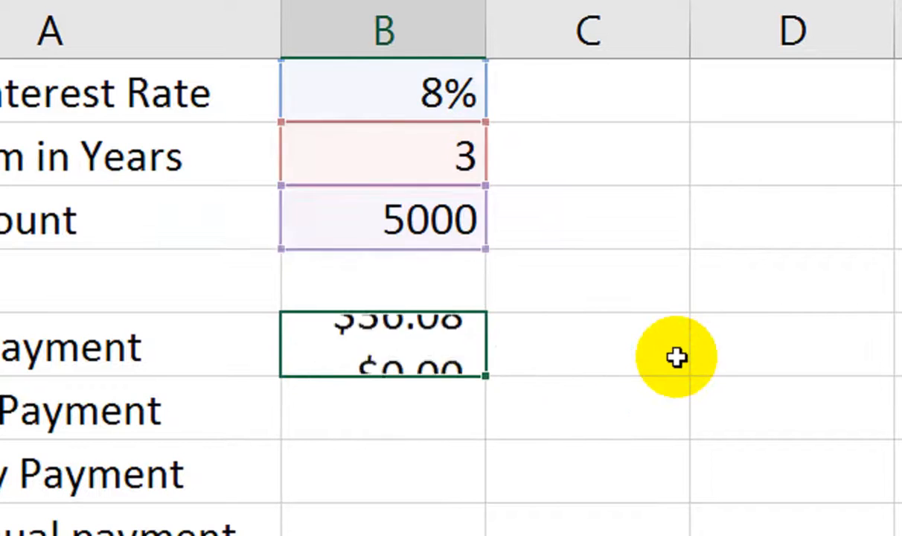
Check the Weekly Payment formula in B5 and format the cell with the comma number style.
{"action": "double_click", "coordinate": [403, 362]}
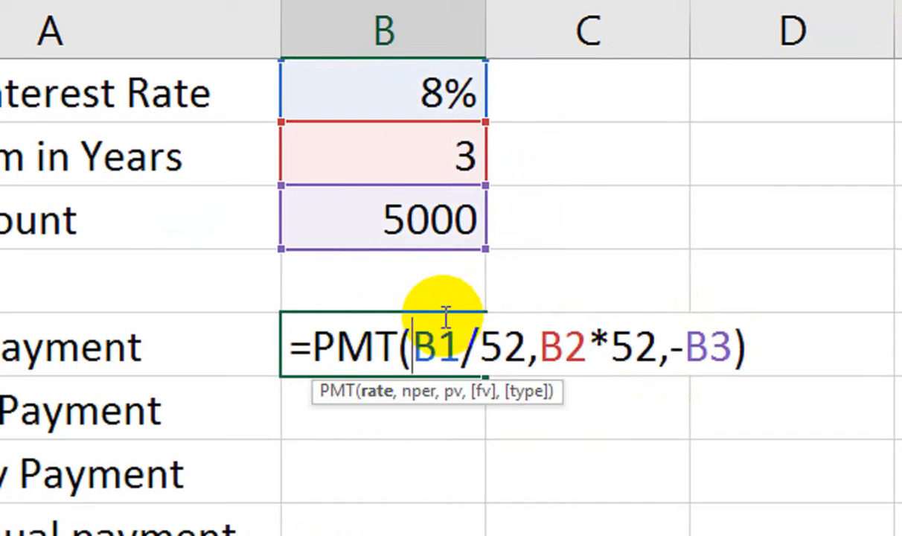
{"action": "key", "text": "Return"}
{"action": "left_click", "coordinate": [442, 346]}
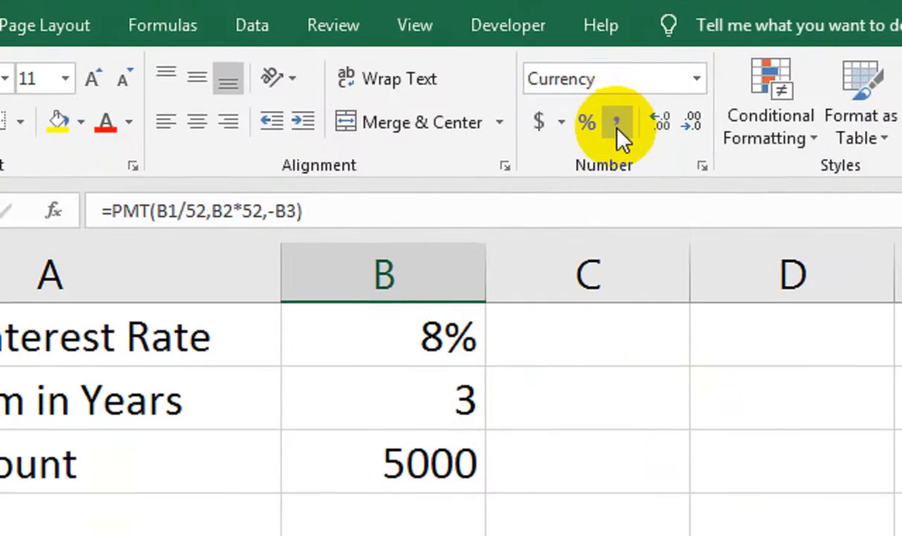
{"action": "left_click", "coordinate": [616, 125]}
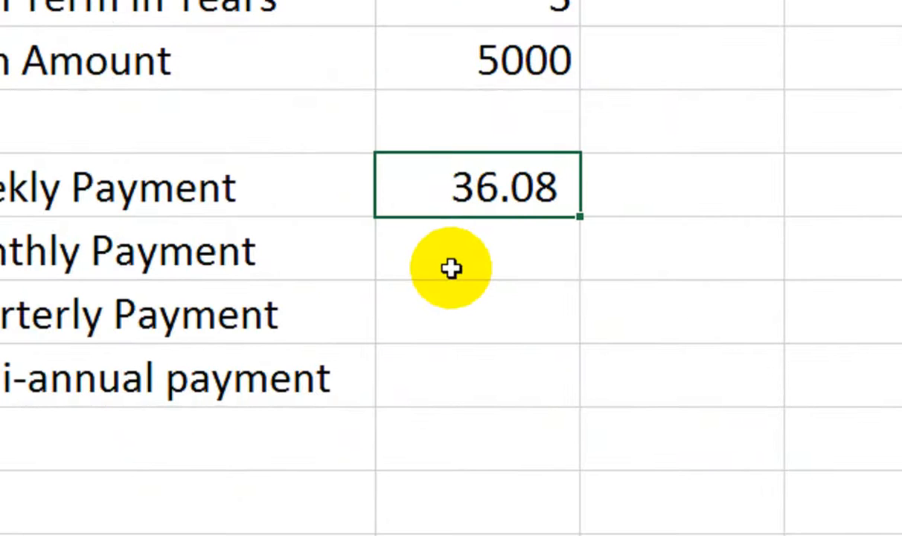
{"action": "type", "text": "=pmt"}
{"action": "key", "text": "Tab"}
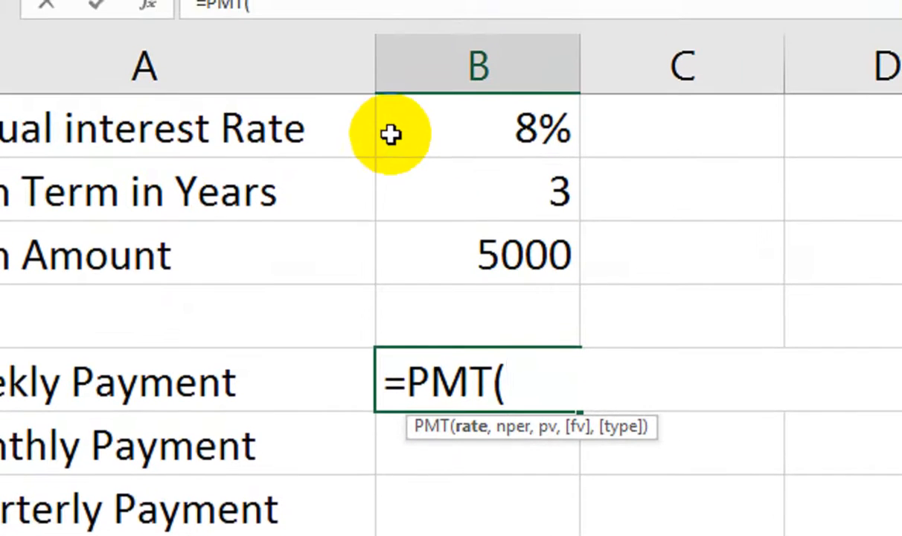
{"action": "left_click", "coordinate": [494, 125]}
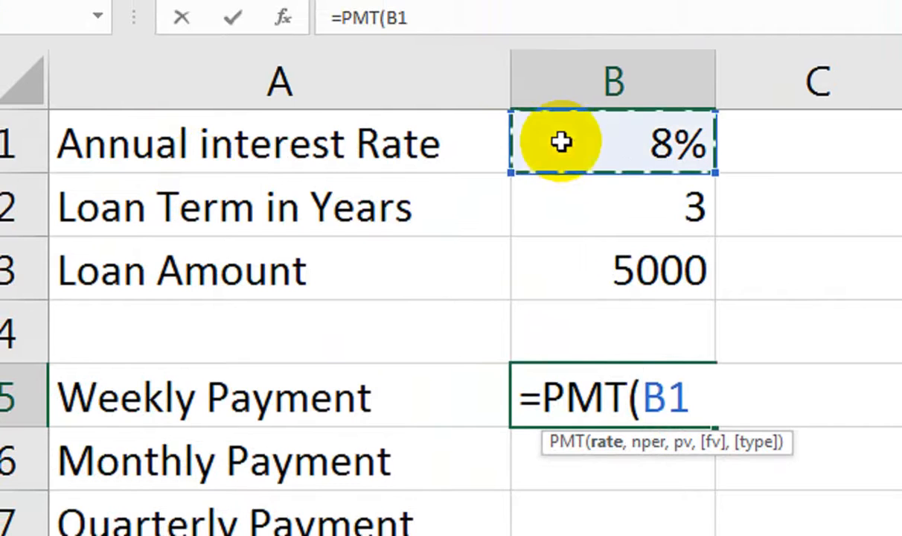
{"action": "type", "text": "/12,"}
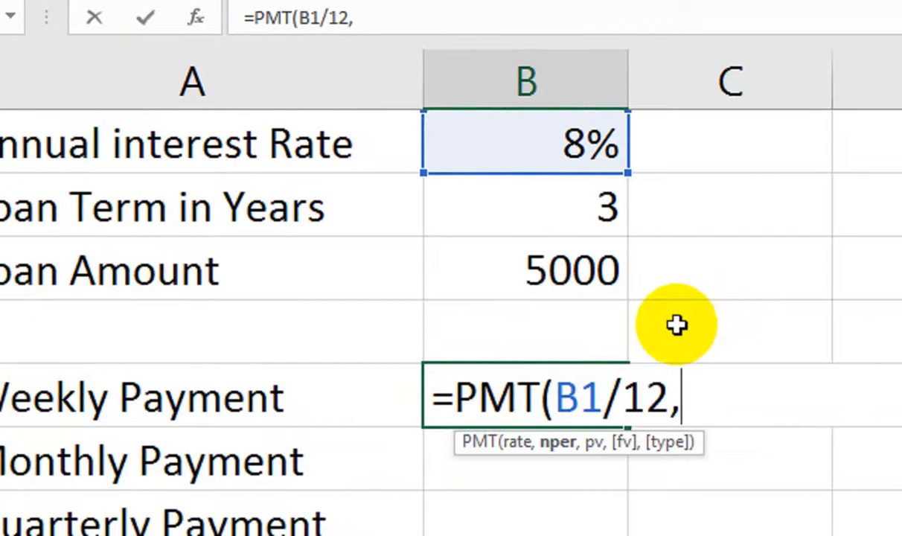
{"action": "key", "text": "Up"}
{"action": "key", "text": "Up"}
{"action": "key", "text": "Up"}
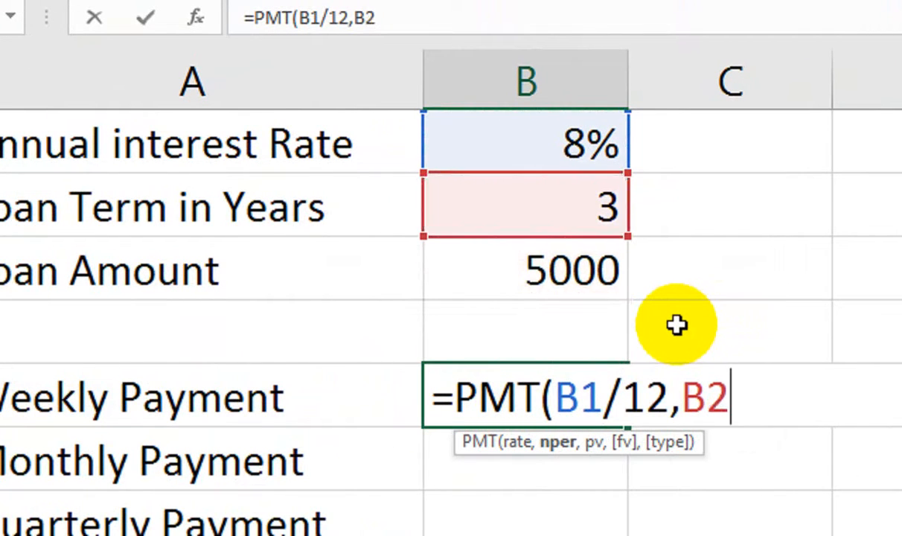
{"action": "type", "text": "*12,"}
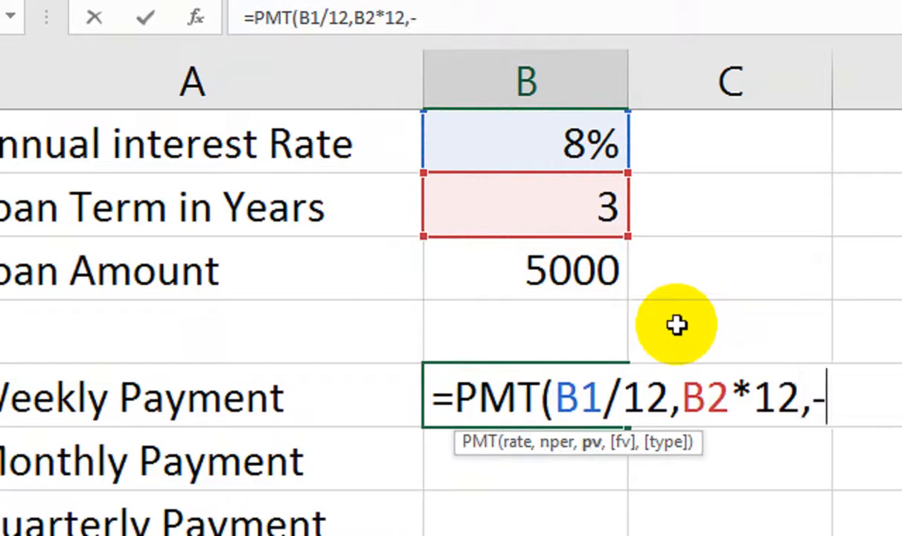
{"action": "type", "text": "-"}
{"action": "key", "text": "Up"}
{"action": "key", "text": "Up"}
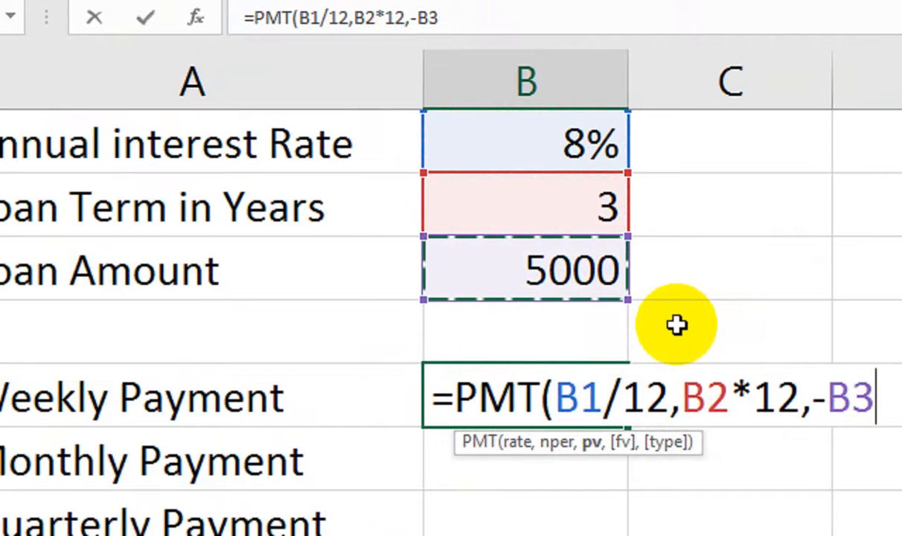
{"action": "type", "text": ")"}
{"action": "key", "text": "Return"}
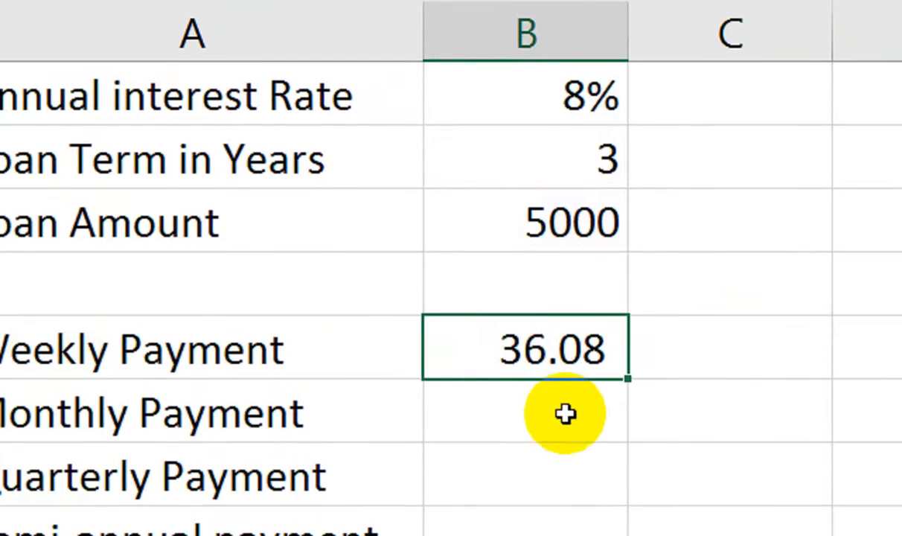
Calculate the Monthly Payment in B6 with =PMT(B1/12,B2*12,-B3) and format the cell with the comma number style.
{"action": "left_click", "coordinate": [565, 462]}
{"action": "type", "text": "=o"}
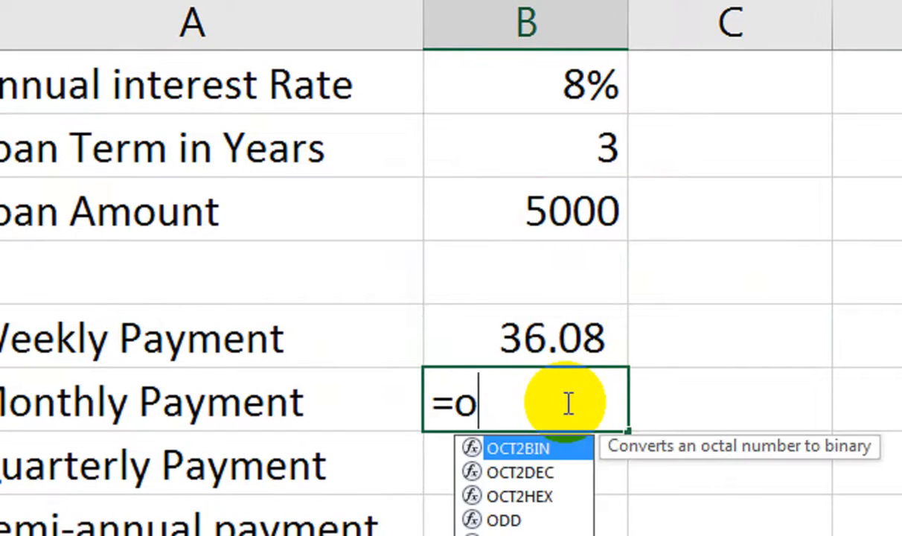
{"action": "key", "text": "BackSpace"}
{"action": "type", "text": "pm"}
{"action": "key", "text": "Tab"}
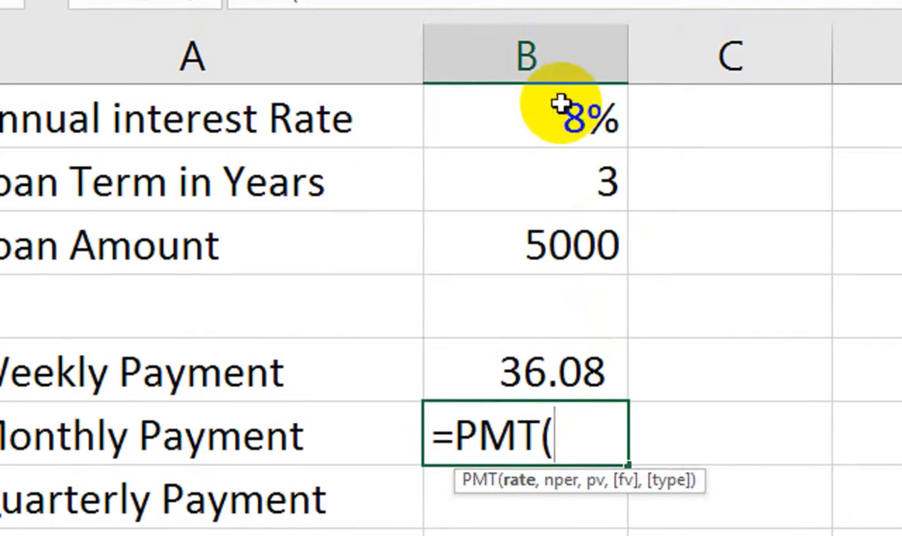
{"action": "left_click", "coordinate": [570, 82]}
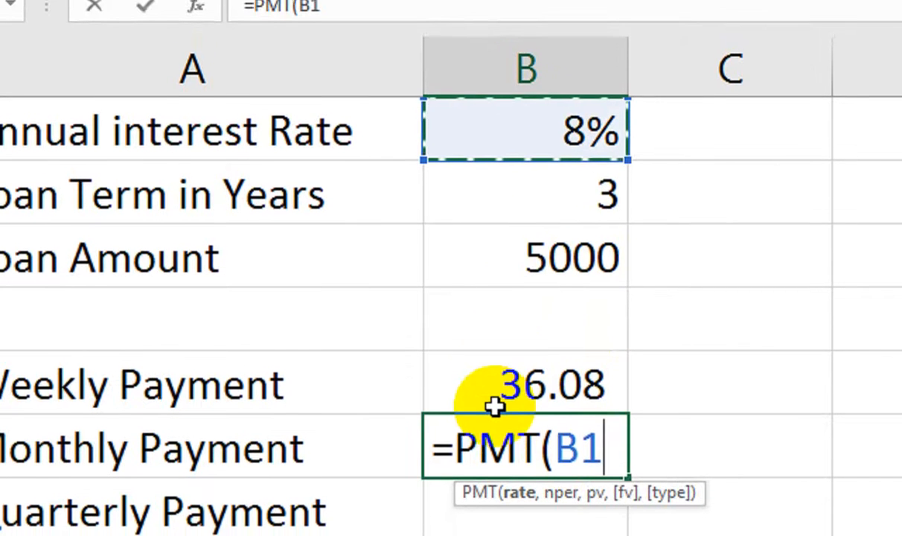
{"action": "type", "text": "/12"}
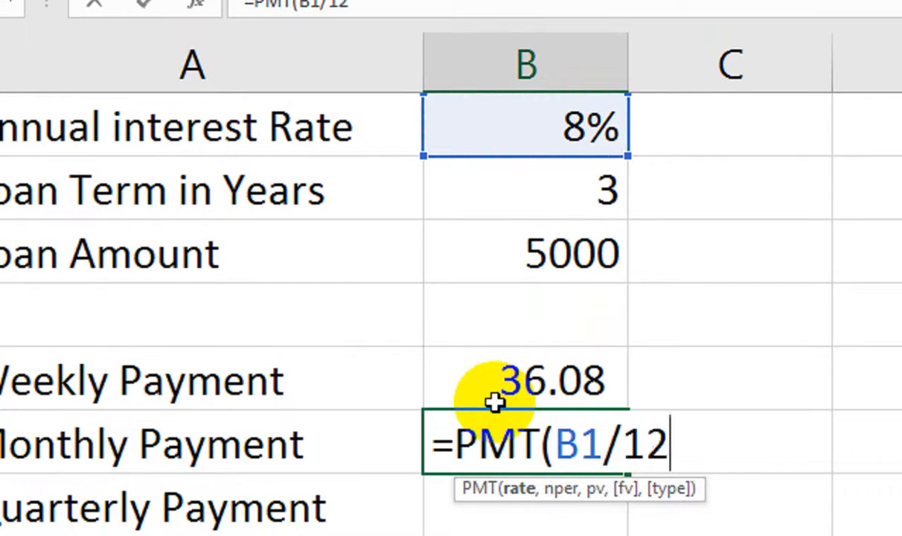
{"action": "type", "text": ","}
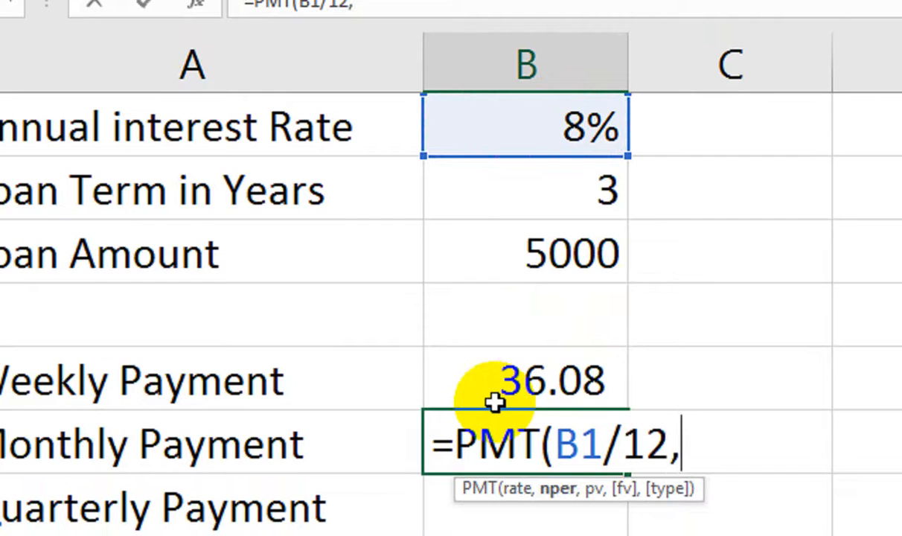
{"action": "key", "text": "Up"}
{"action": "key", "text": "Up"}
{"action": "key", "text": "Up"}
{"action": "key", "text": "Up"}
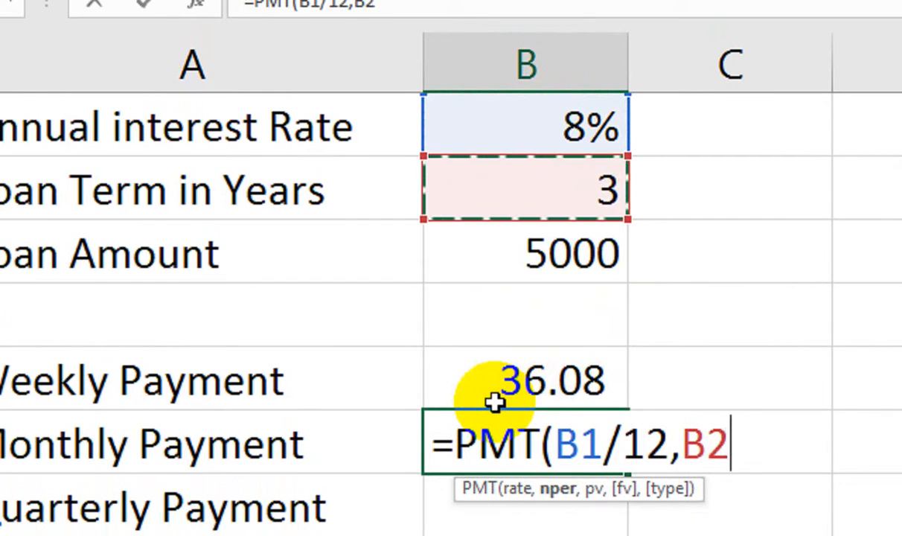
{"action": "type", "text": "*12,"}
{"action": "key", "text": "Up"}
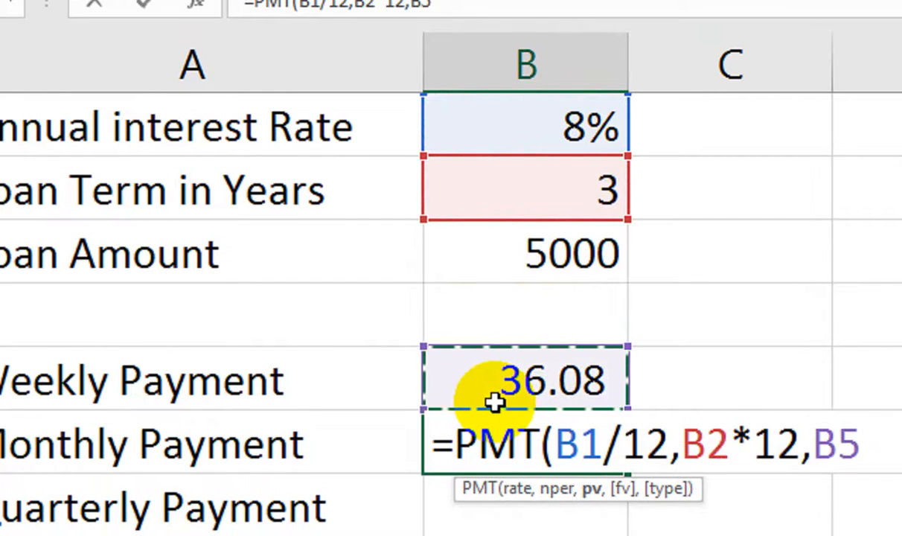
{"action": "key", "text": "BackSpace"}
{"action": "key", "text": "BackSpace"}
{"action": "type", "text": "-"}
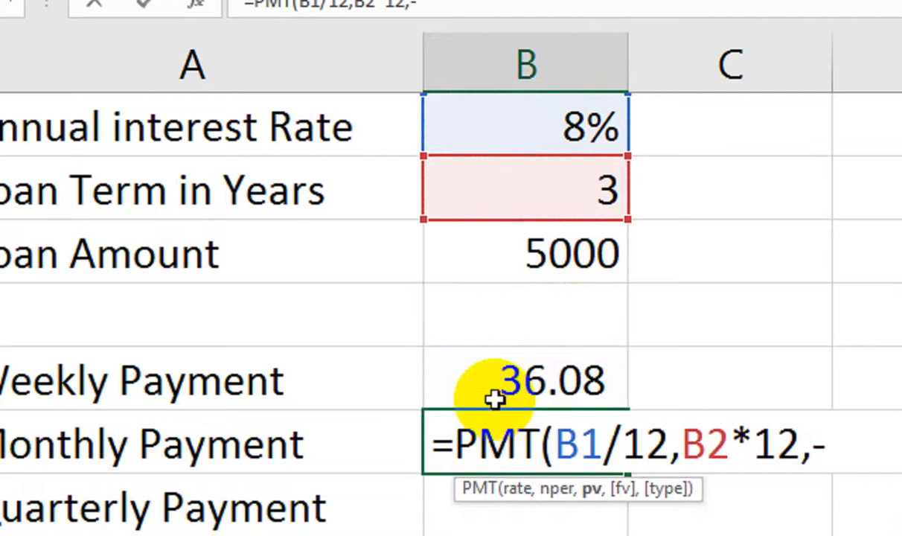
{"action": "left_click", "coordinate": [487, 267]}
{"action": "type", "text": ")"}
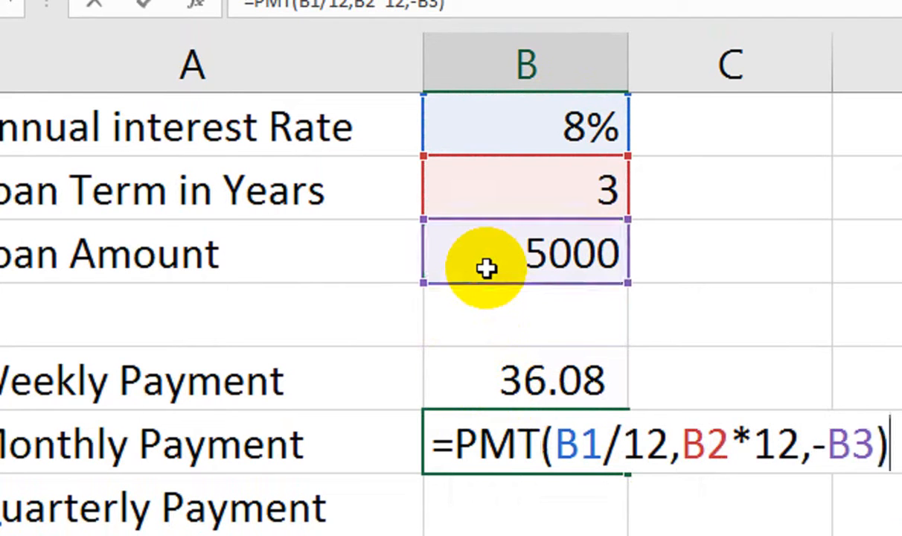
{"action": "key", "text": "Return"}
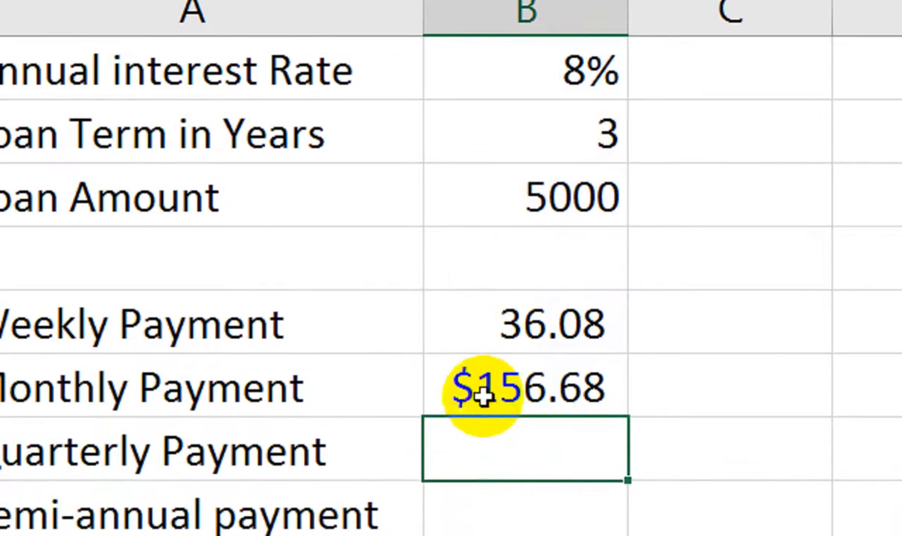
{"action": "left_click", "coordinate": [482, 447]}
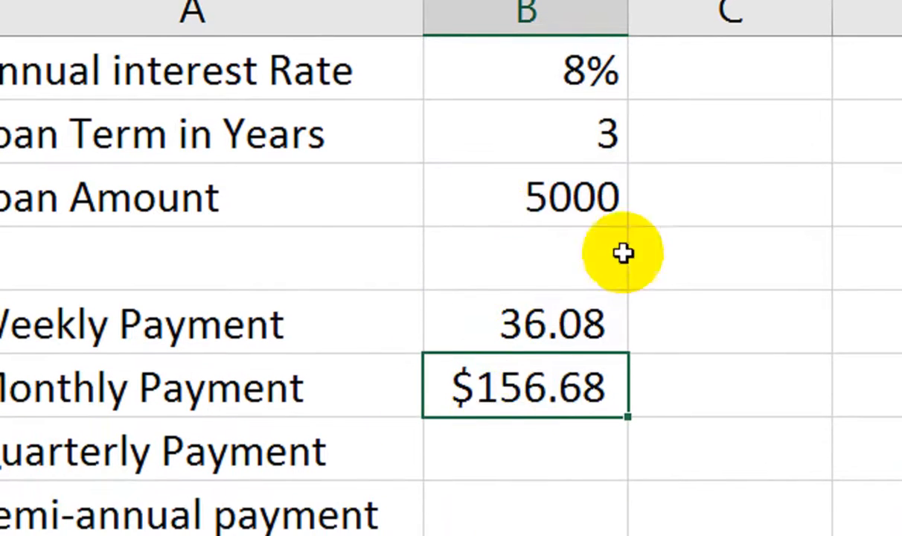
{"action": "left_click", "coordinate": [705, 49]}
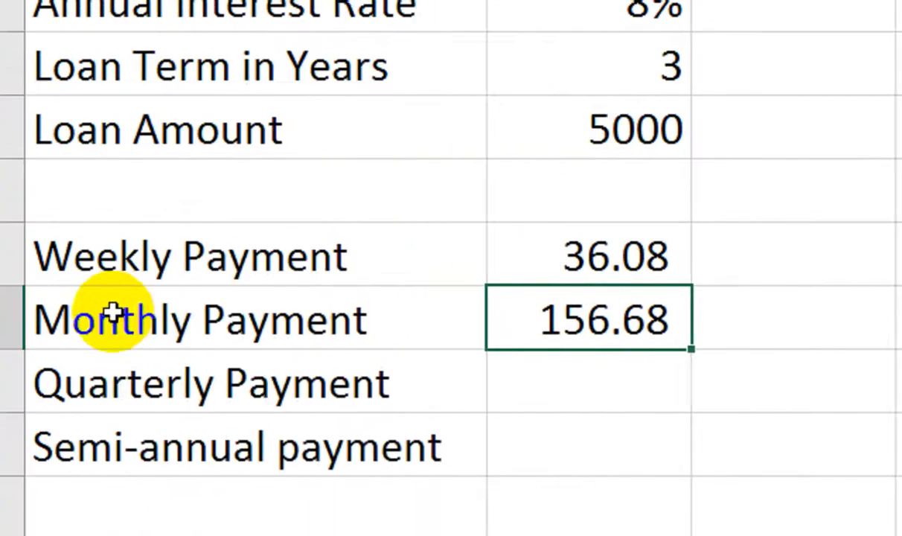
Calculate the Quarterly Payment in B7 with =PMT(B1/4,B2*4,-B3) and format the cell with the comma number style.
{"action": "left_click", "coordinate": [638, 375]}
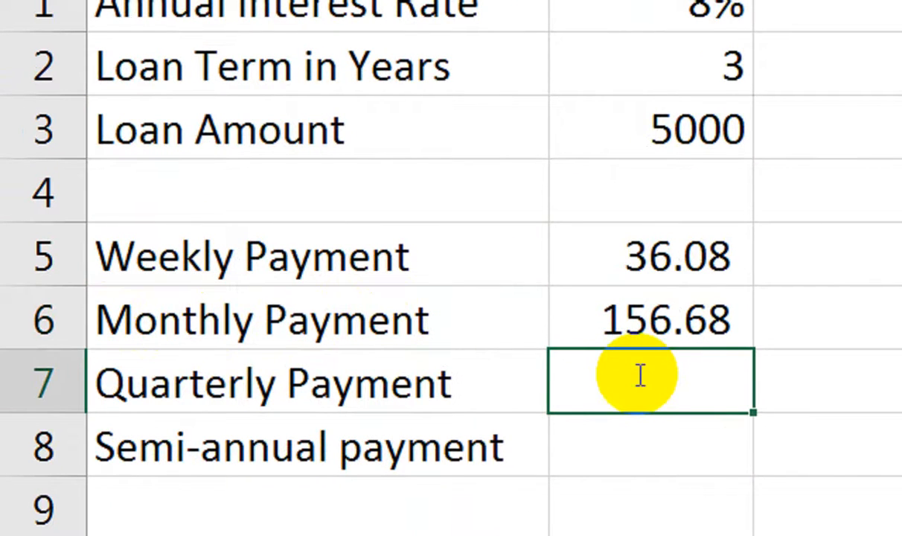
{"action": "type", "text": "=PMT("}
{"action": "key", "text": "Up"}
{"action": "key", "text": "Up"}
{"action": "key", "text": "Up"}
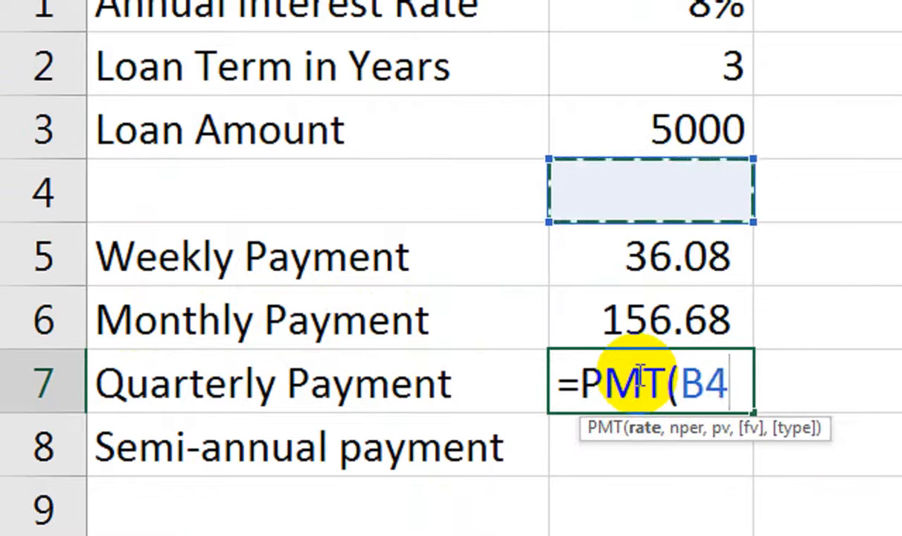
{"action": "key", "text": "Up"}
{"action": "key", "text": "Up"}
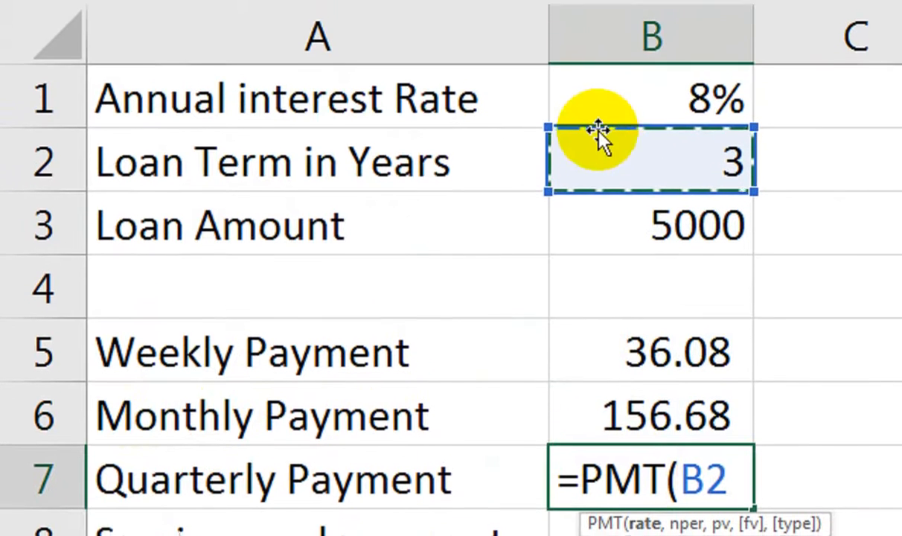
{"action": "left_click", "coordinate": [602, 113]}
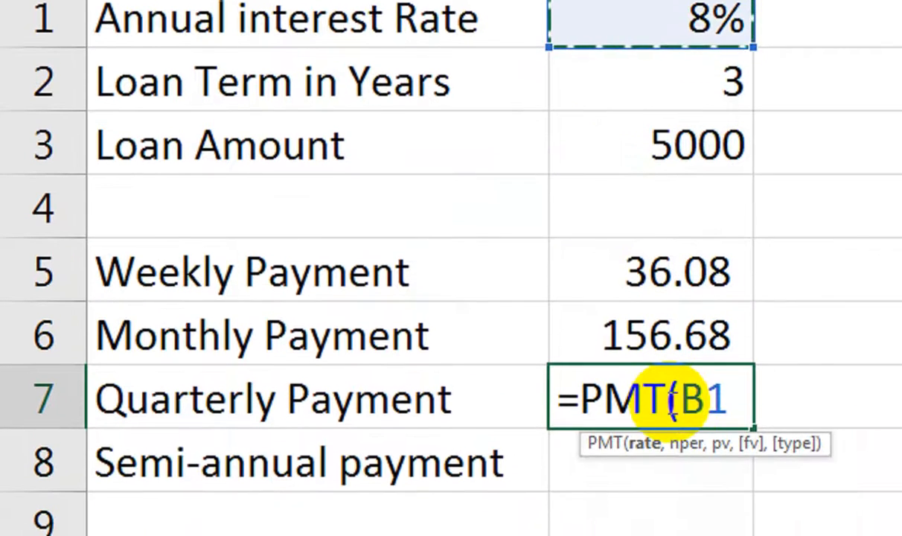
{"action": "type", "text": "/4"}
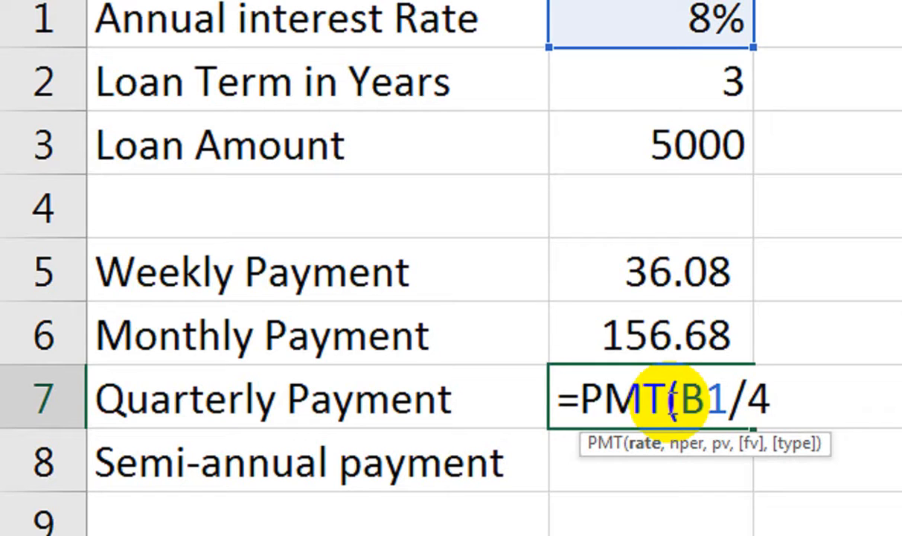
{"action": "type", "text": ","}
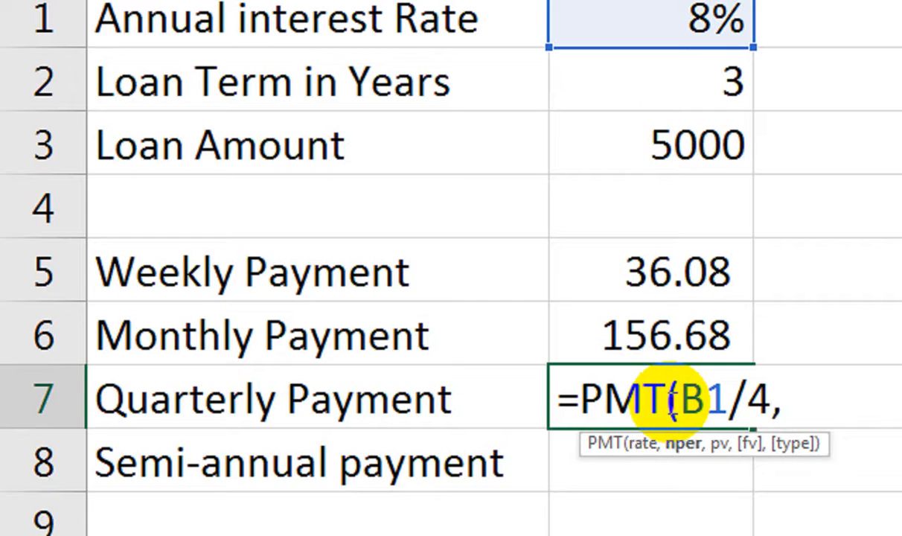
{"action": "key", "text": "Up"}
{"action": "key", "text": "Up"}
{"action": "key", "text": "Up"}
{"action": "key", "text": "Up"}
{"action": "key", "text": "Up"}
{"action": "type", "text": "*4"}
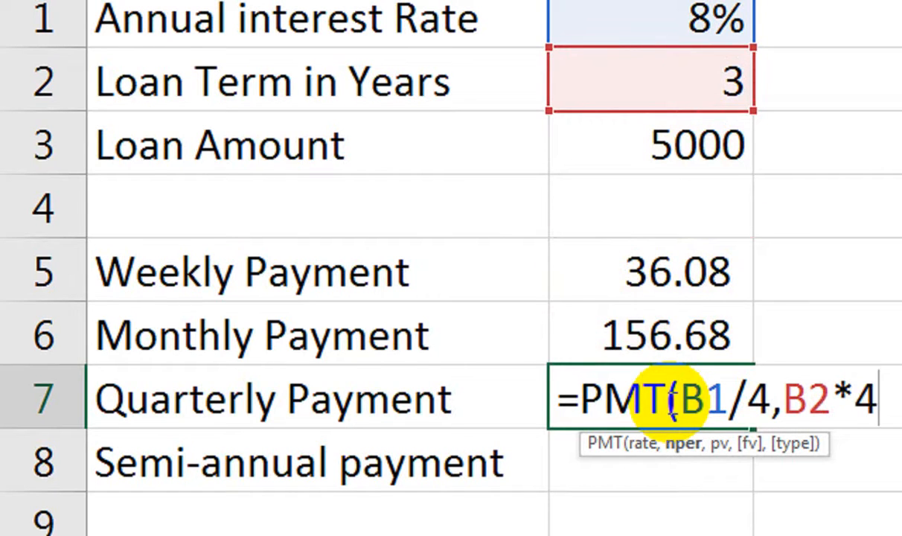
{"action": "type", "text": ",-"}
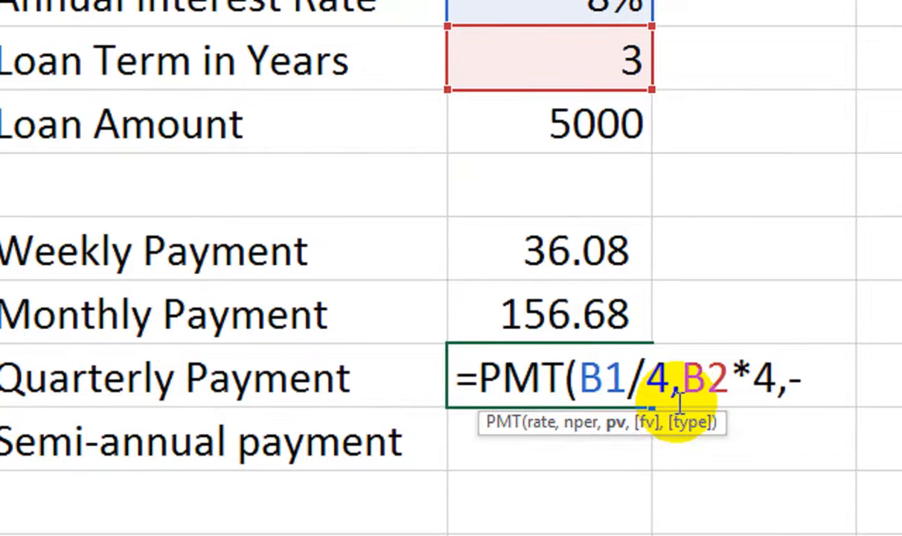
{"action": "left_click", "coordinate": [525, 114]}
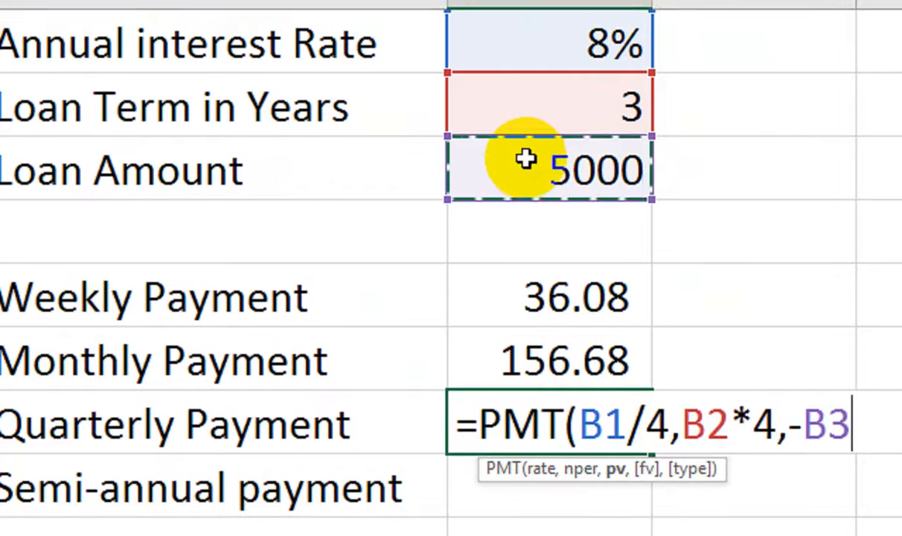
{"action": "type", "text": ")"}
{"action": "key", "text": "Return"}
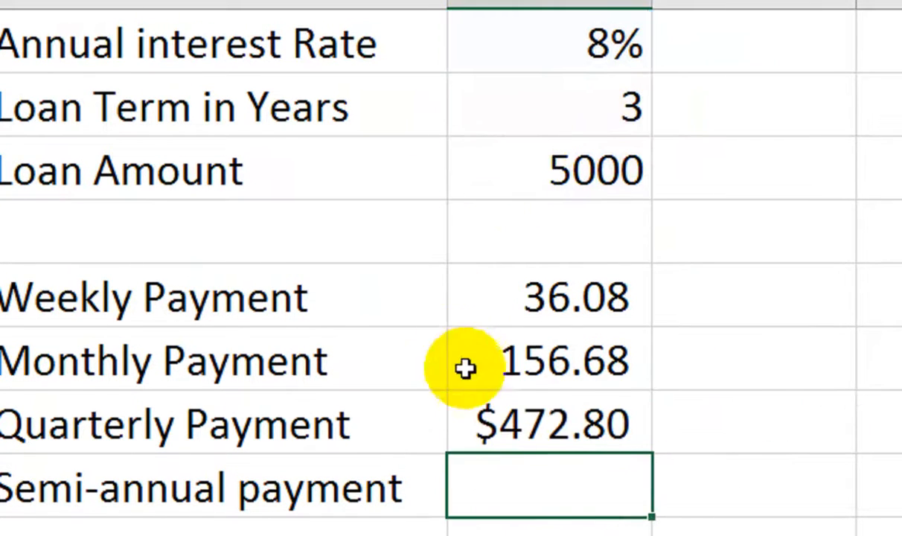
{"action": "left_click", "coordinate": [542, 439]}
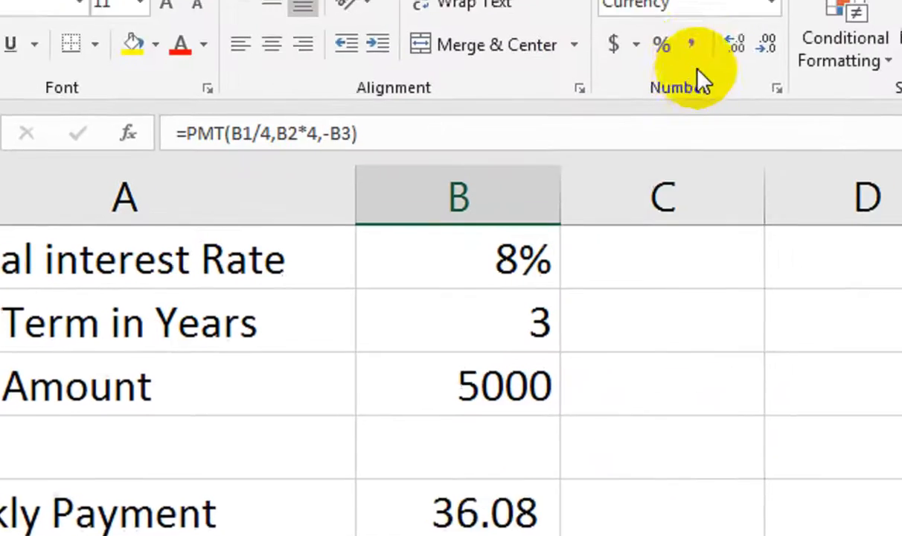
{"action": "left_click", "coordinate": [691, 46]}
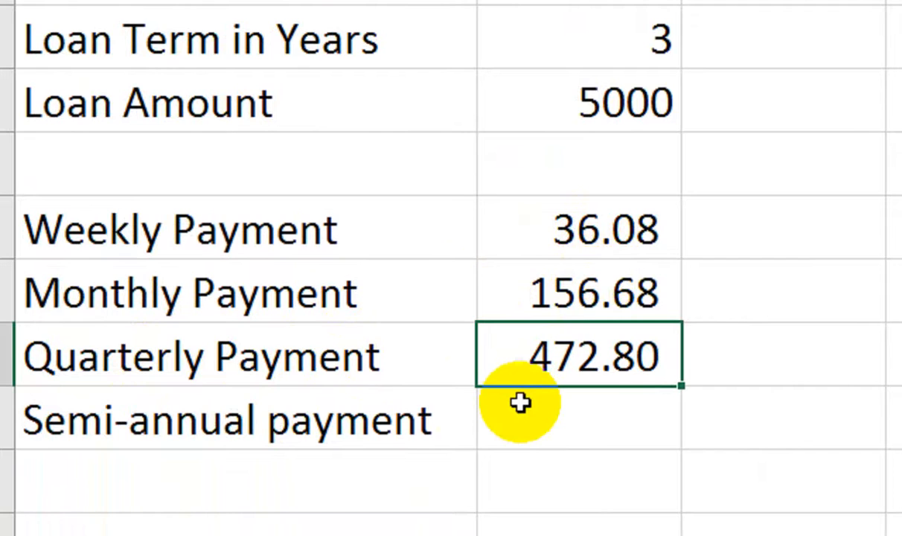
Calculate the Semi-annual payment in B8 with =PMT(B1/2,B2*2,-B3) and format the cell with the comma number style.
{"action": "left_click", "coordinate": [552, 403]}
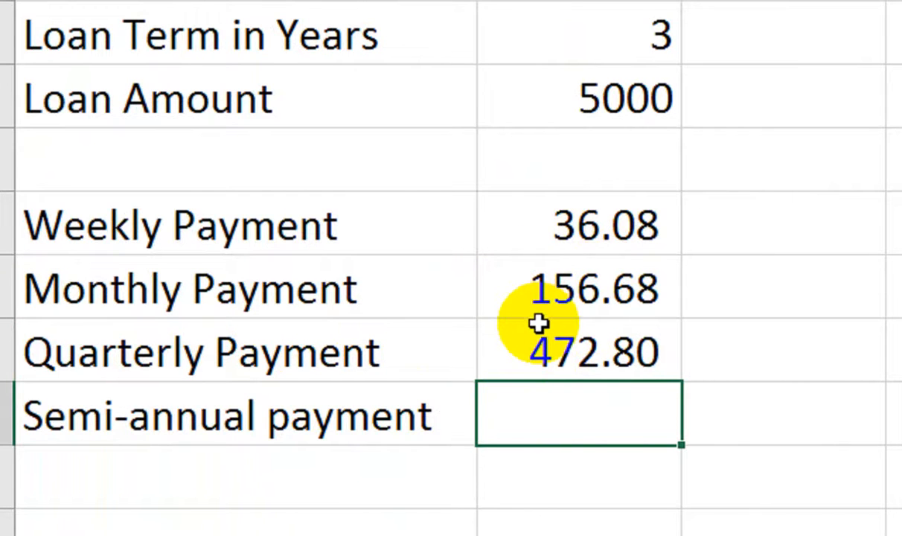
{"action": "type", "text": "=pmt"}
{"action": "key", "text": "Tab"}
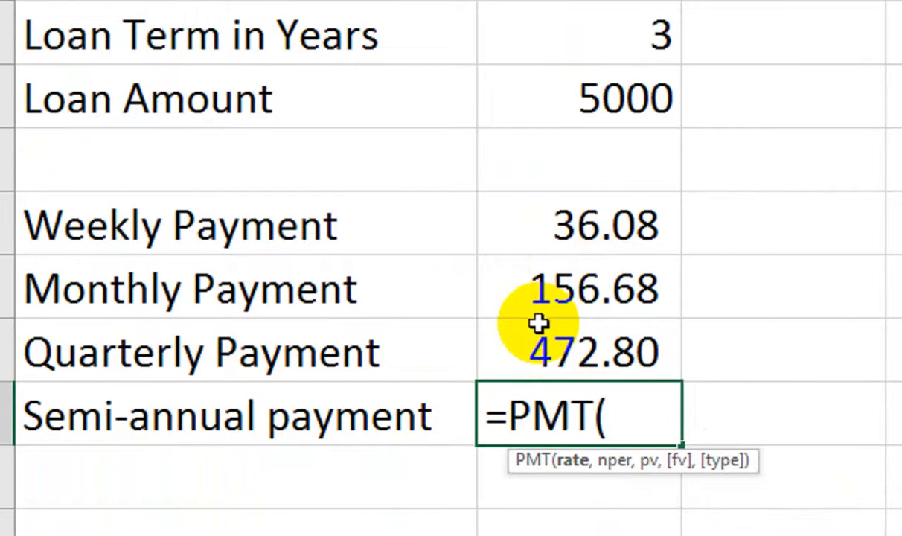
{"action": "left_click", "coordinate": [596, 100]}
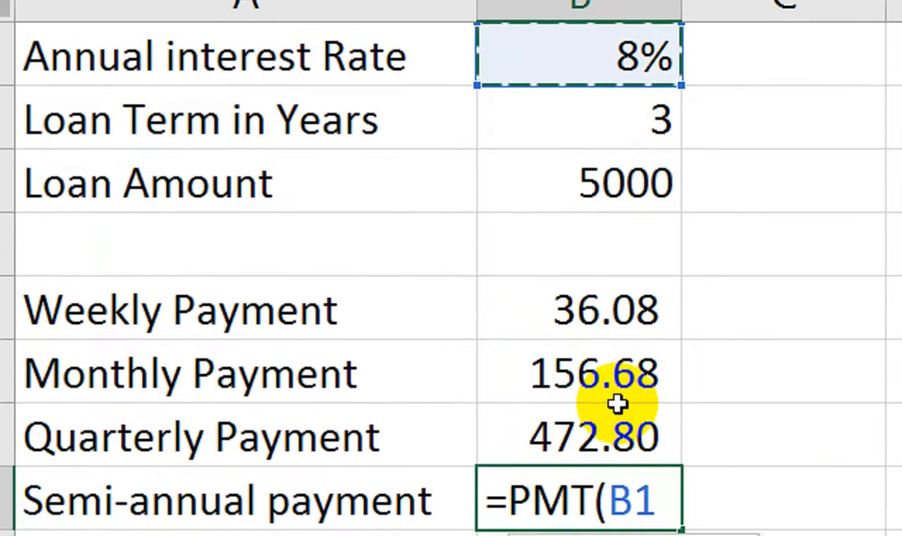
{"action": "type", "text": "/2,"}
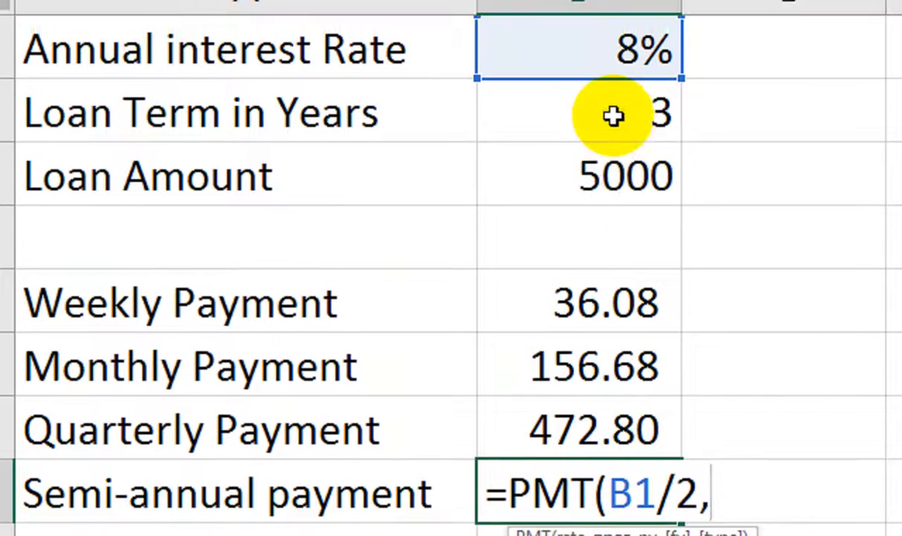
{"action": "left_click", "coordinate": [612, 115]}
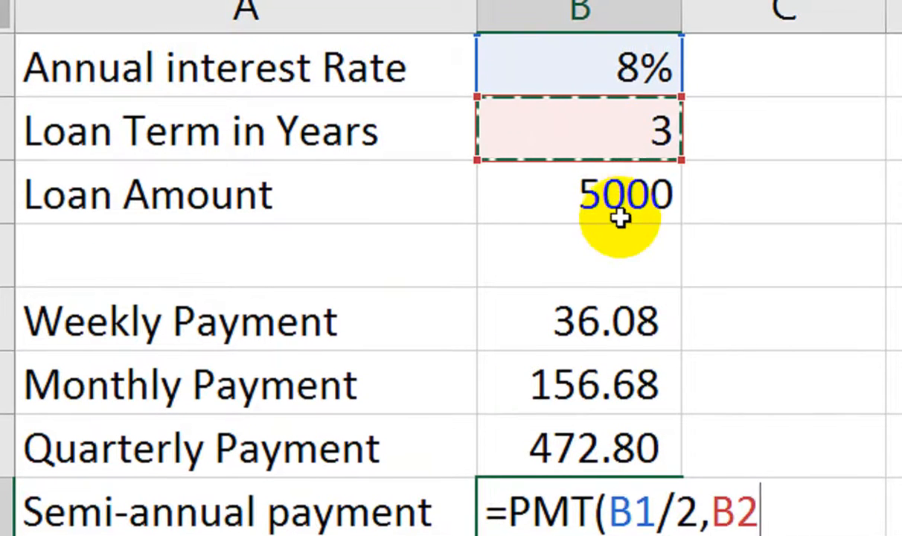
{"action": "type", "text": "*2"}
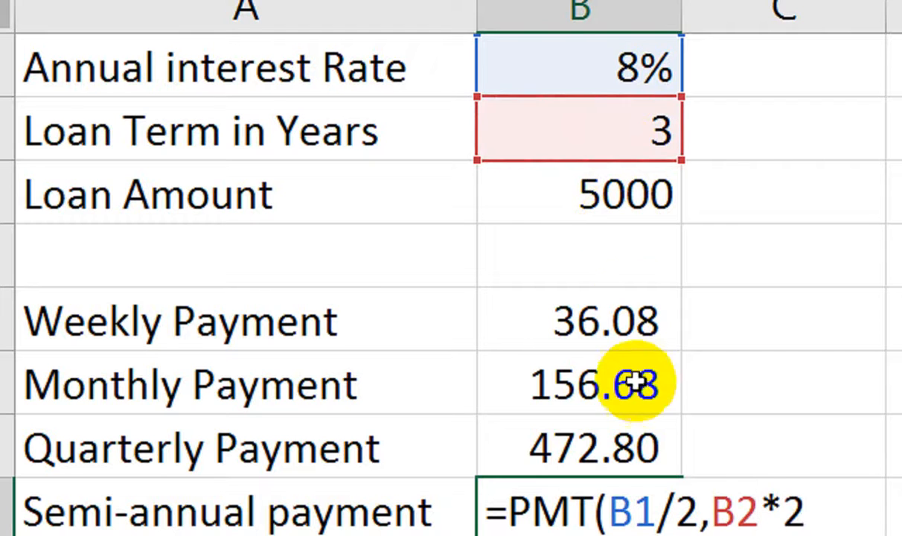
{"action": "type", "text": ","}
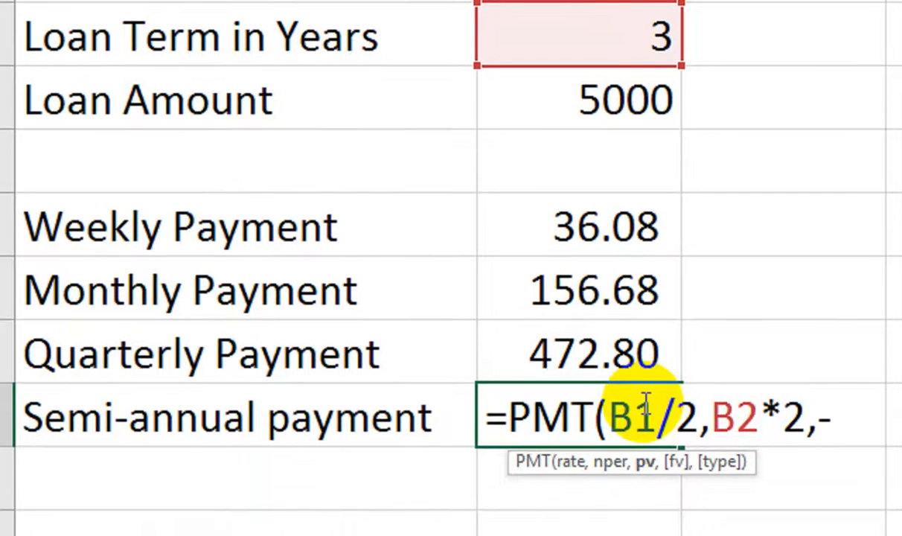
{"action": "type", "text": "-"}
{"action": "left_click", "coordinate": [533, 94]}
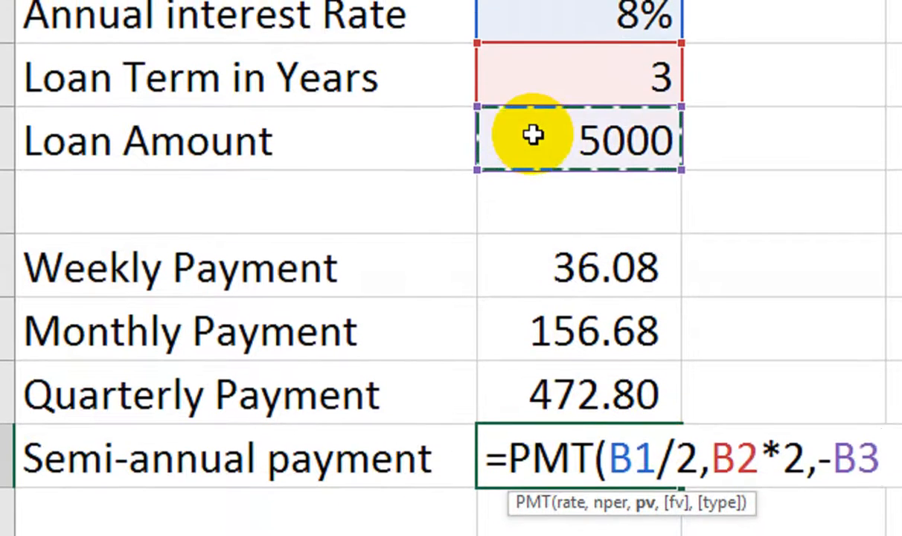
{"action": "type", "text": ")"}
{"action": "key", "text": "Return"}
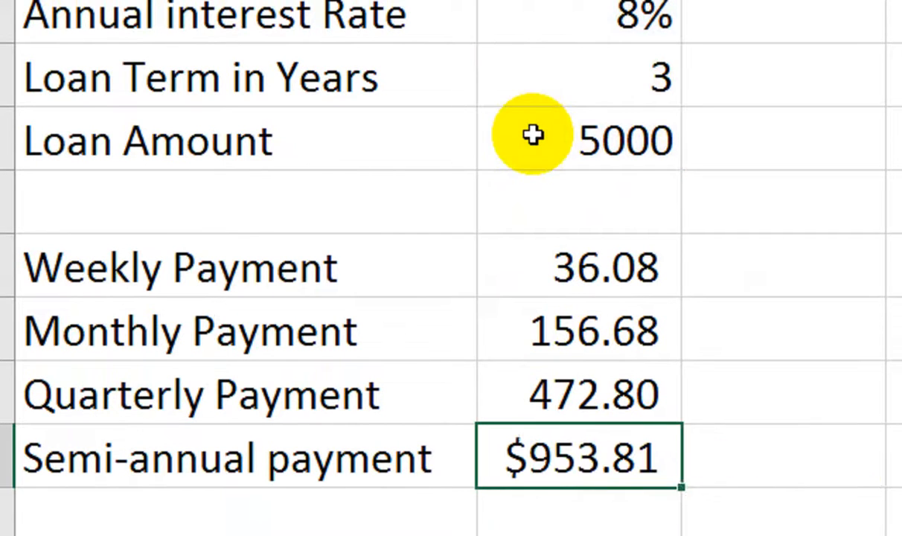
{"action": "left_click", "coordinate": [536, 456]}
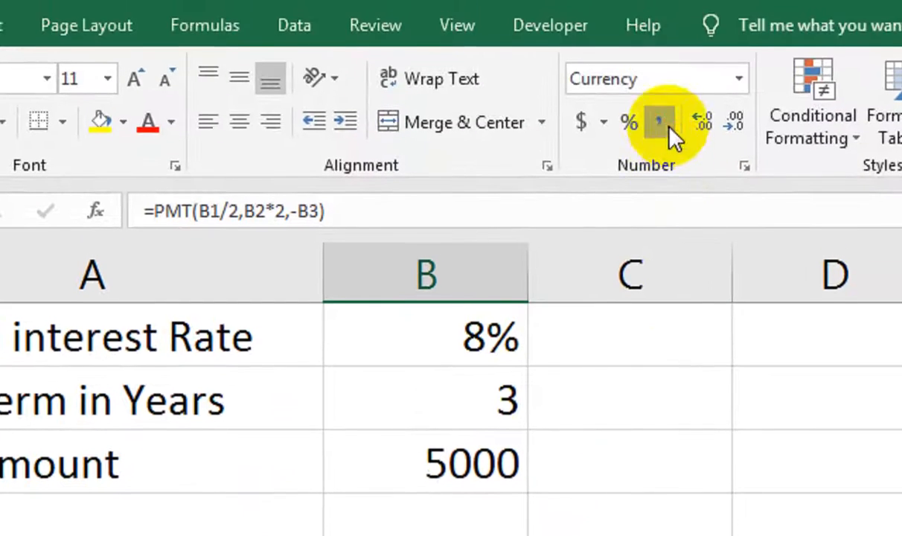
{"action": "left_click", "coordinate": [664, 125]}
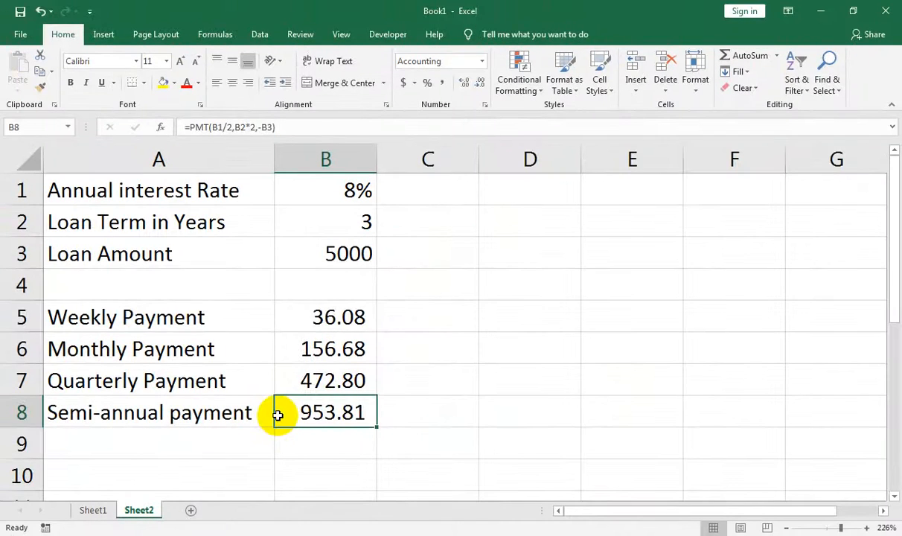
Set the Loan Amount in B3 to 500000.
{"action": "left_click", "coordinate": [327, 312]}
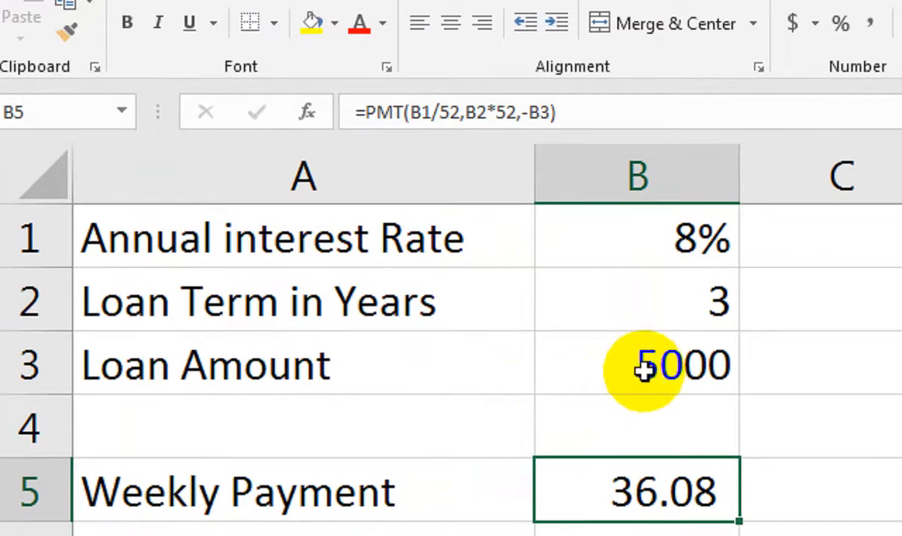
{"action": "left_click", "coordinate": [671, 374]}
{"action": "type", "text": "5000"}
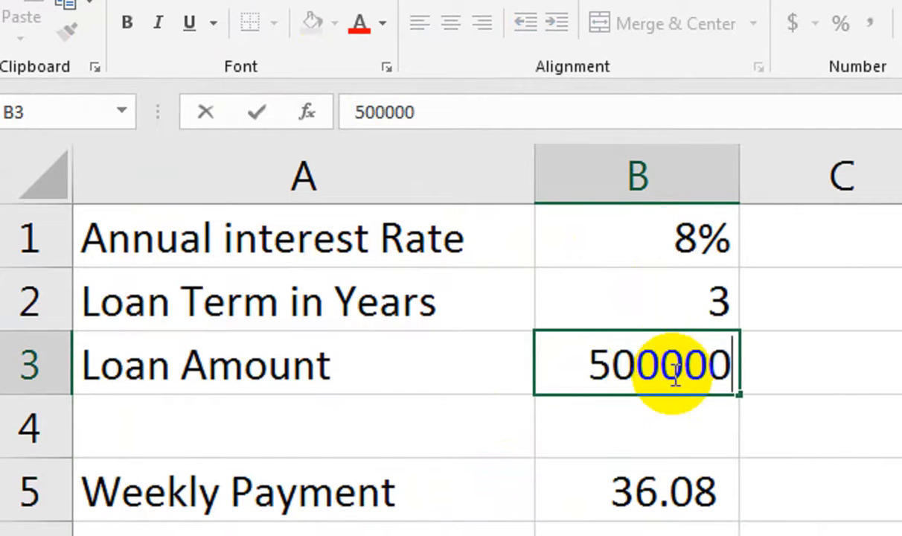
{"action": "type", "text": "00"}
{"action": "key", "text": "Return"}
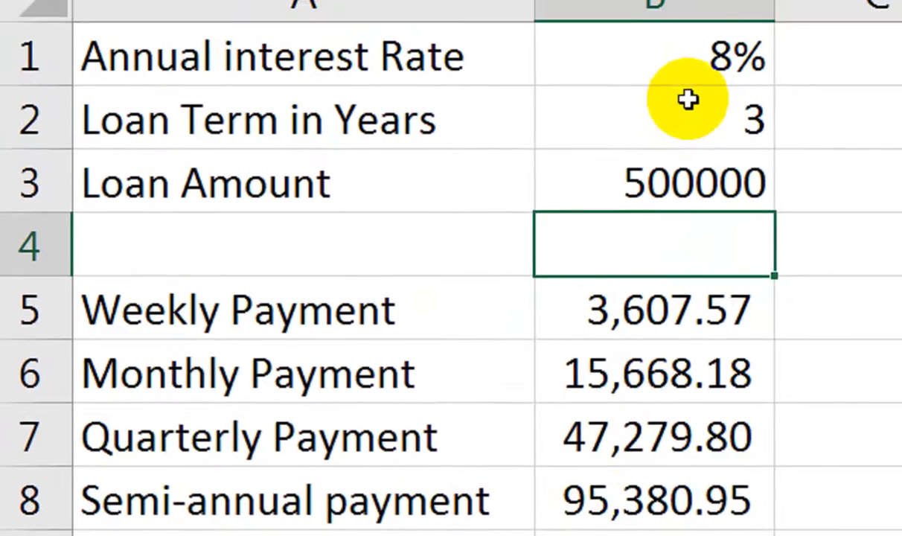
Set the Annual interest Rate in B1 to 15% and the Loan Term in Years in B2 to 5.
{"action": "left_click", "coordinate": [670, 129]}
{"action": "type", "text": "15"}
{"action": "key", "text": "Return"}
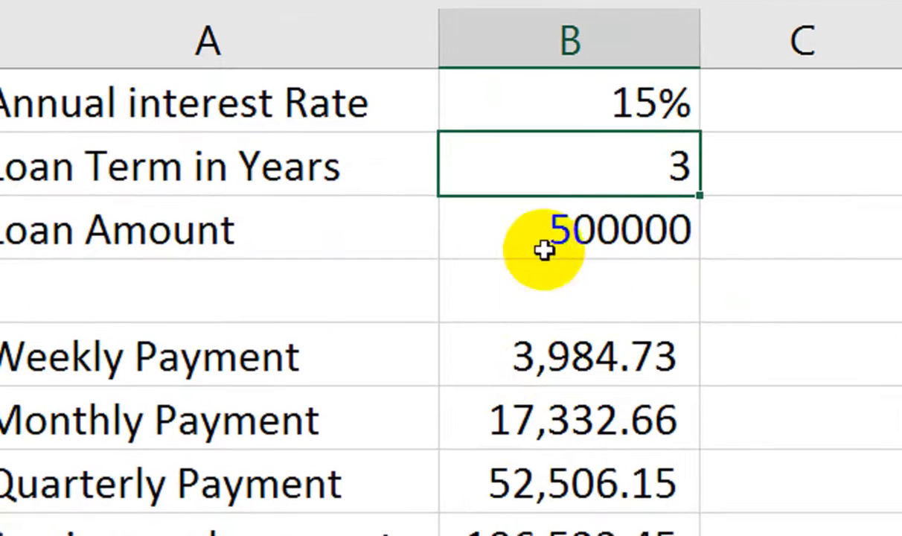
{"action": "type", "text": "5"}
{"action": "key", "text": "ctrl+Return"}
Set the Loan Amount in B3 to 250000.
{"action": "left_click", "coordinate": [580, 219]}
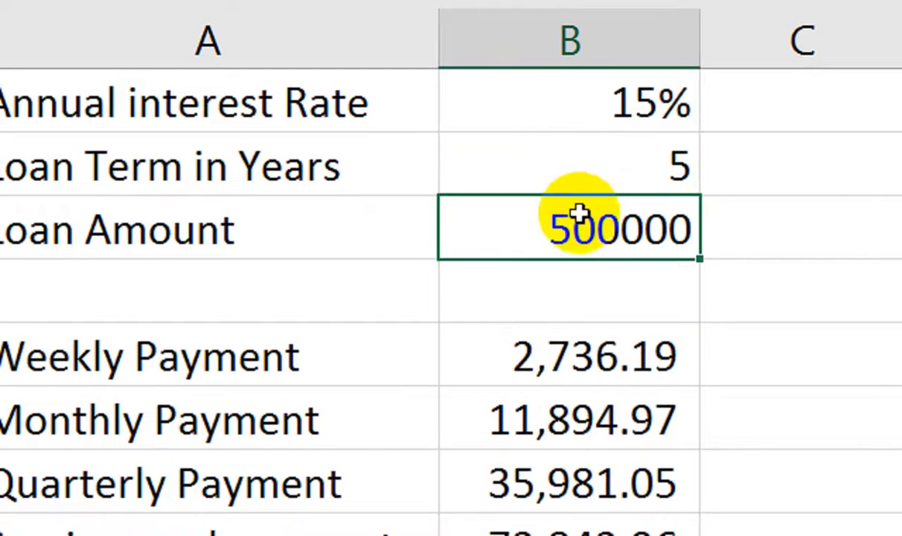
{"action": "type", "text": "25000"}
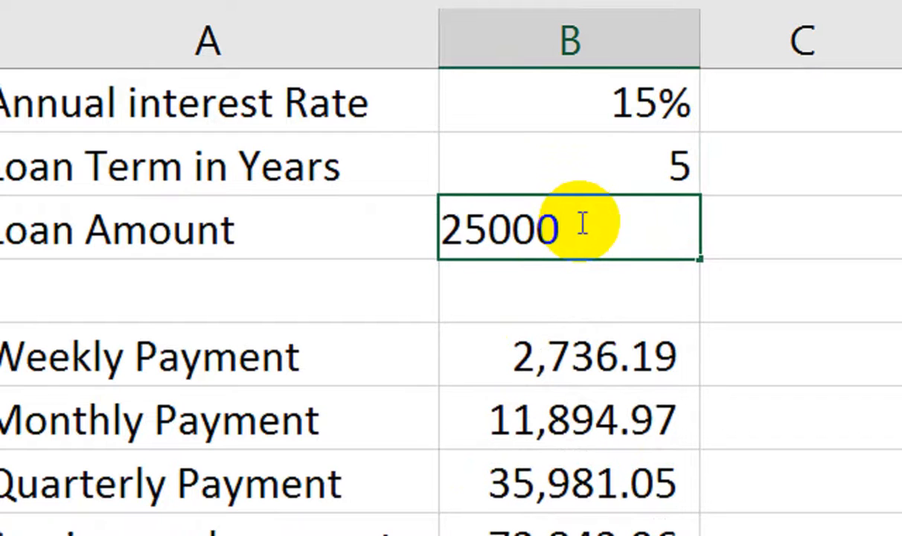
{"action": "type", "text": "0"}
{"action": "key", "text": "Return"}
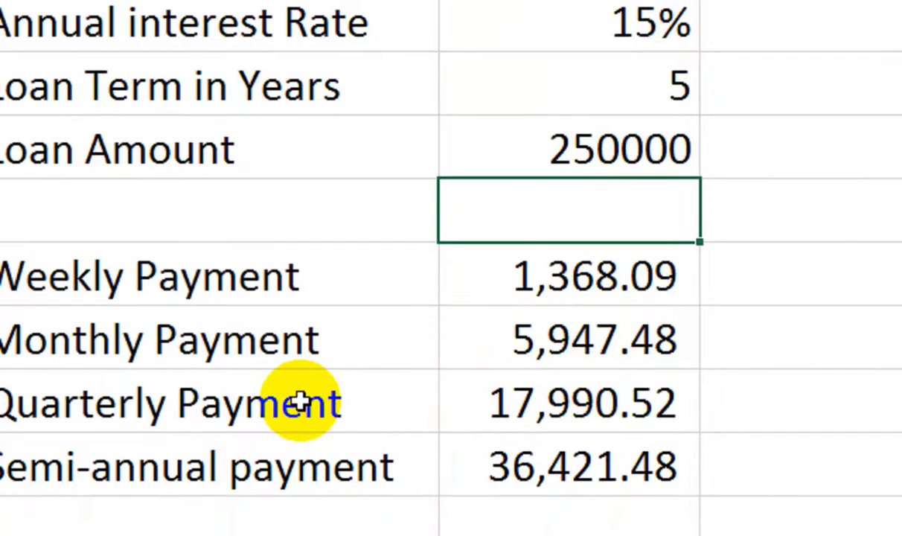
Set the Loan Amount in B3 to 5000.
{"action": "left_click", "coordinate": [576, 142]}
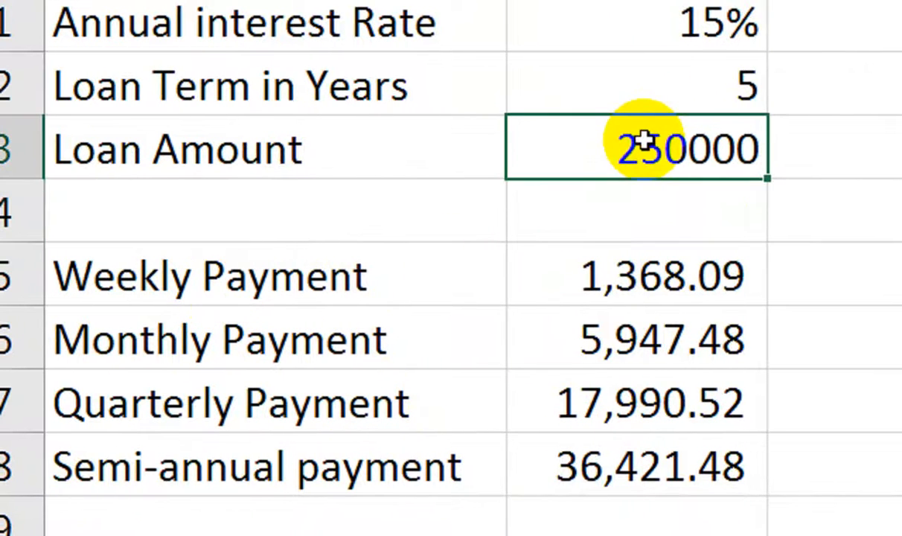
{"action": "type", "text": "500"}
{"action": "key", "text": "Return"}
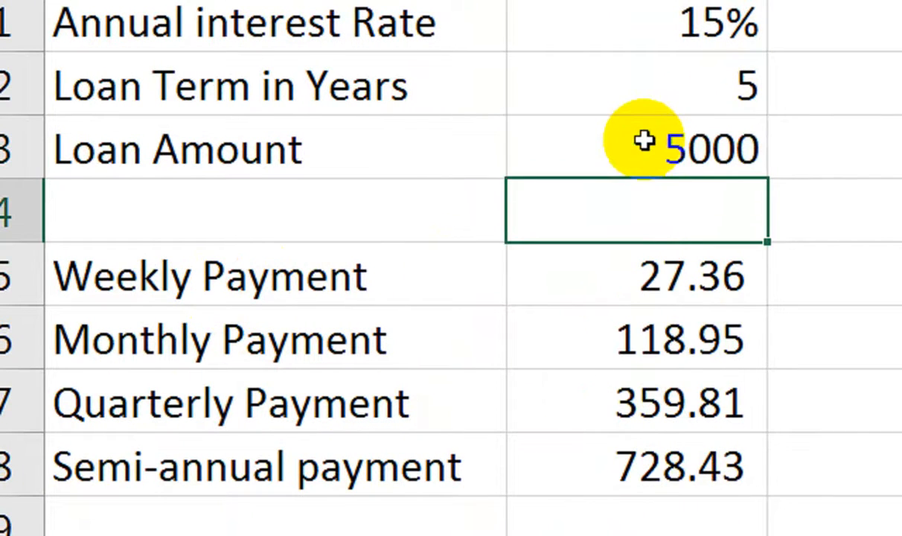
Set the Loan Term in Years in B2 to 3 and the Annual interest Rate in B1 to 8%.
{"action": "left_click", "coordinate": [676, 92]}
{"action": "type", "text": "3"}
{"action": "key", "text": "Return"}
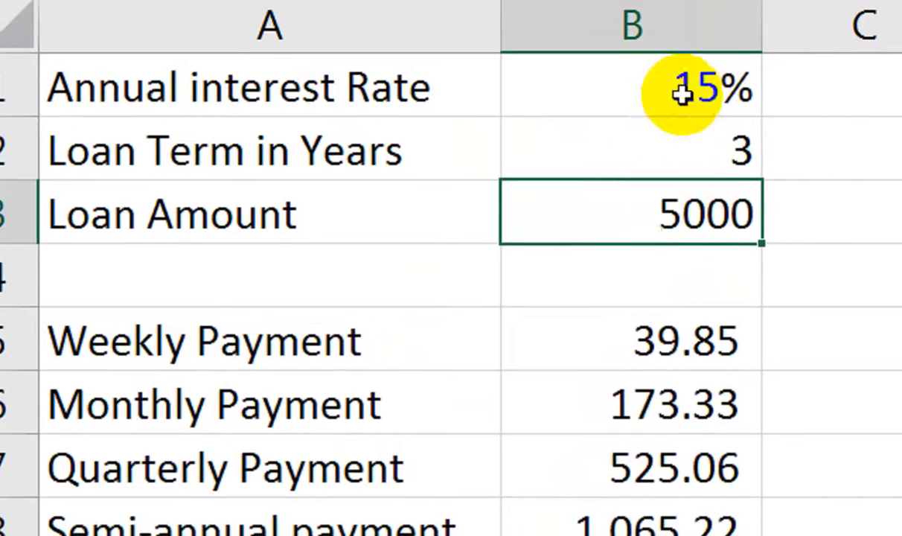
{"action": "left_click", "coordinate": [678, 64]}
{"action": "type", "text": "8"}
{"action": "key", "text": "Return"}
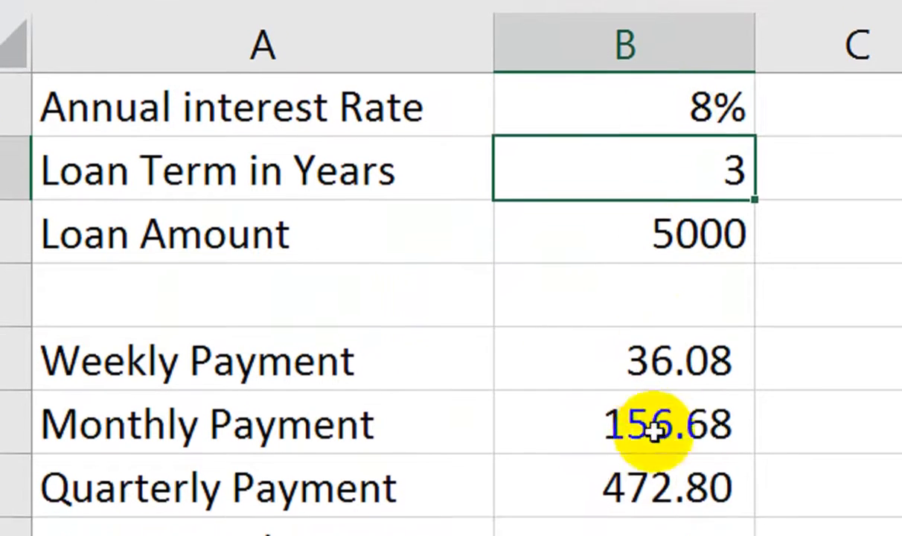